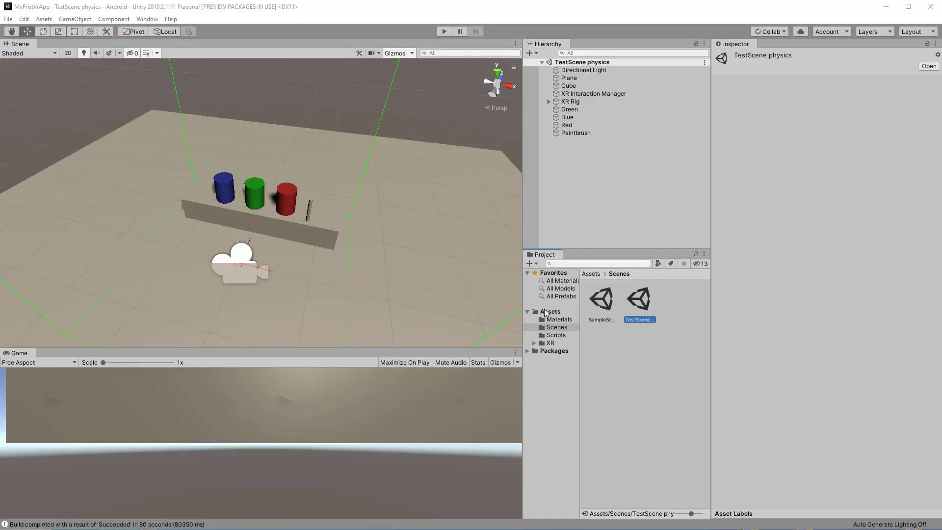
# Create a new scene named MyFristVrApp in Assets/Scenes and open it
pyautogui.click(548, 312)
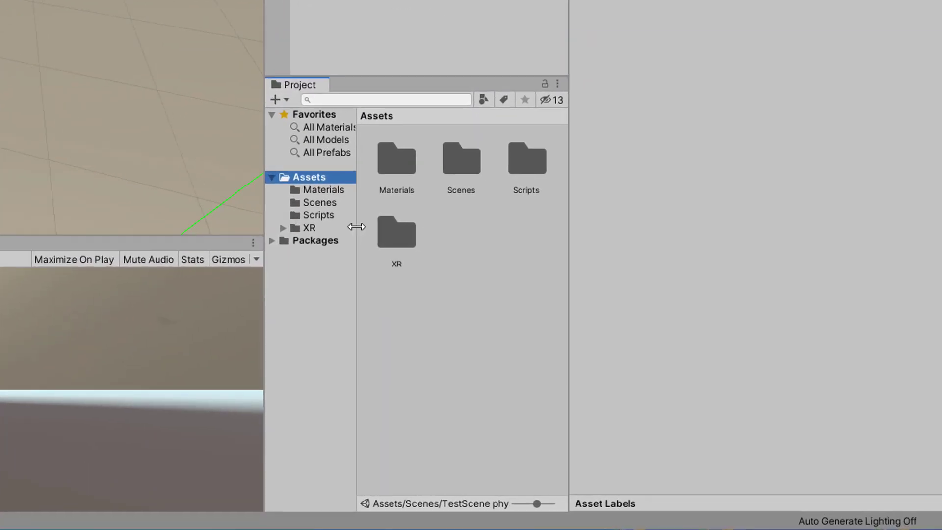
pyautogui.click(305, 195)
pyautogui.rightClick(451, 236)
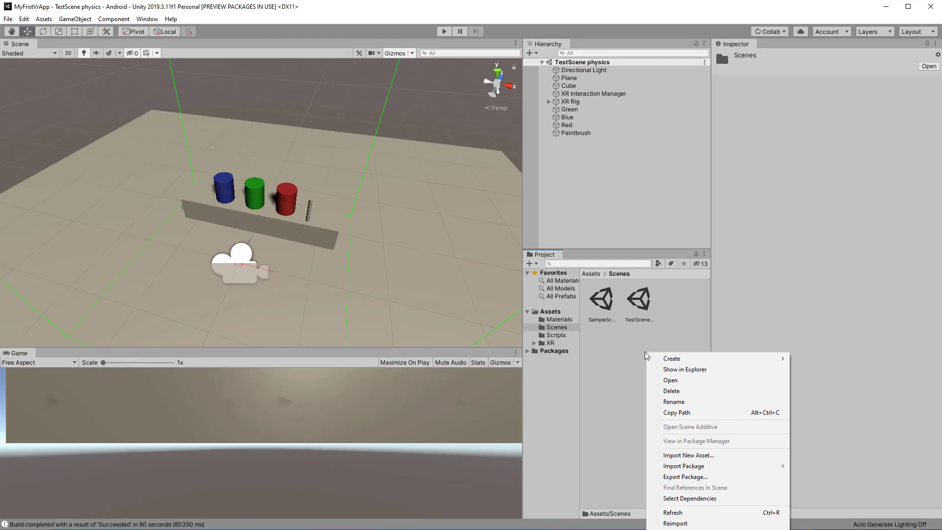
pyautogui.moveTo(672, 358)
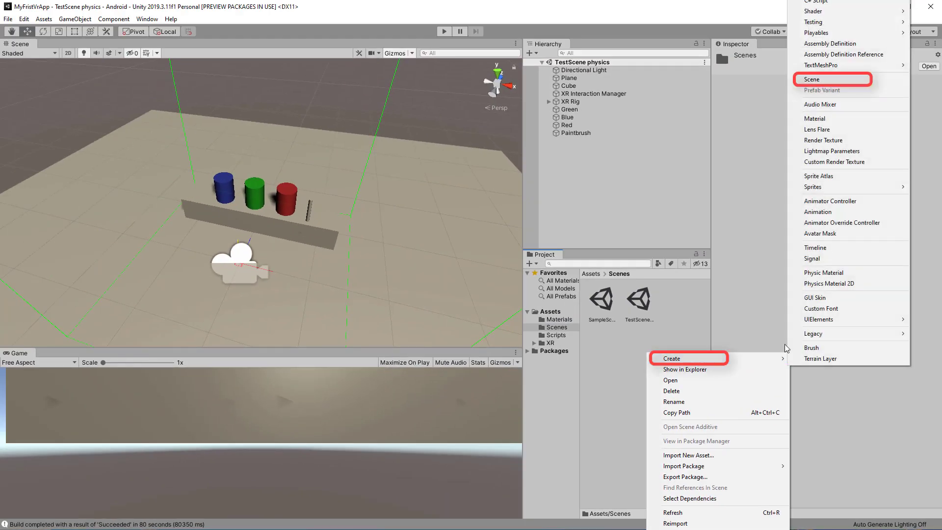
pyautogui.click(818, 79)
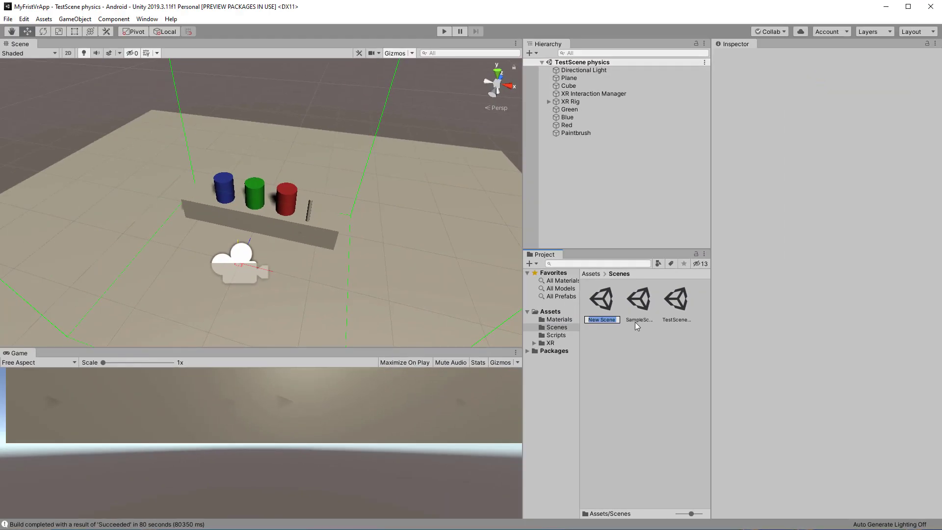
pyautogui.write('MyFristVrApp')
pyautogui.press('Return')
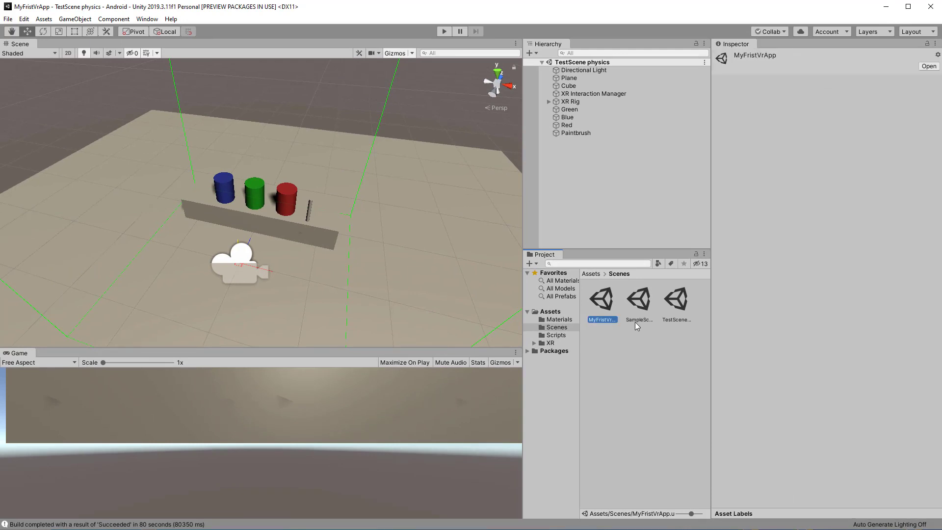
pyautogui.doubleClick(607, 308)
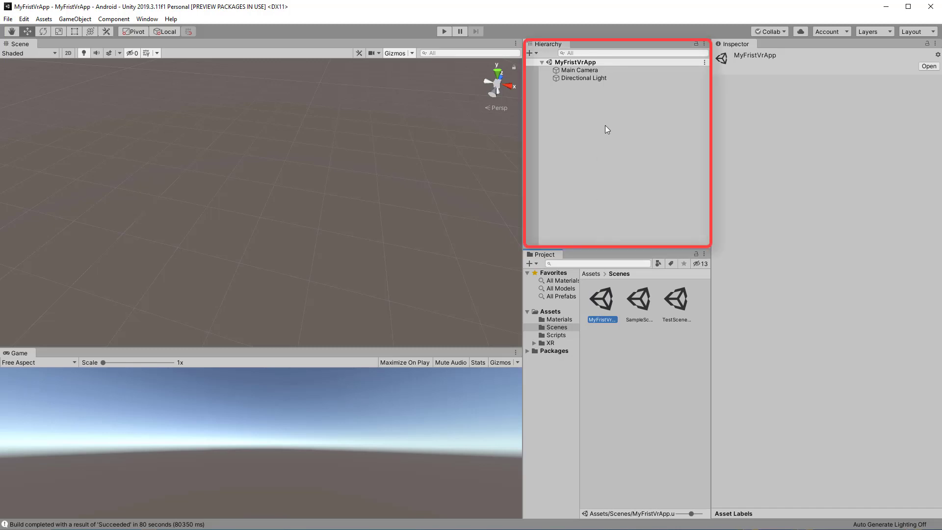
# Delete the Main Camera and add a Plane positioned at 0, 0, 0
pyautogui.click(581, 70)
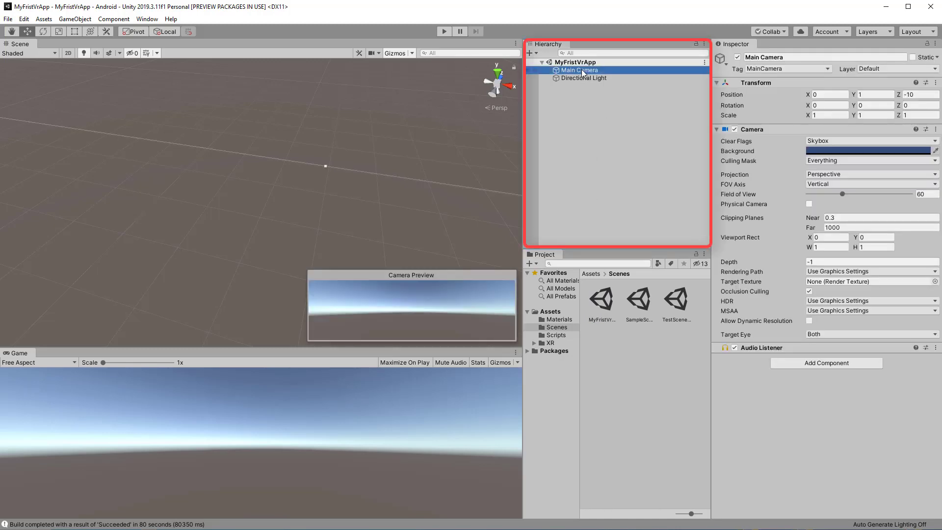
pyautogui.press('Delete')
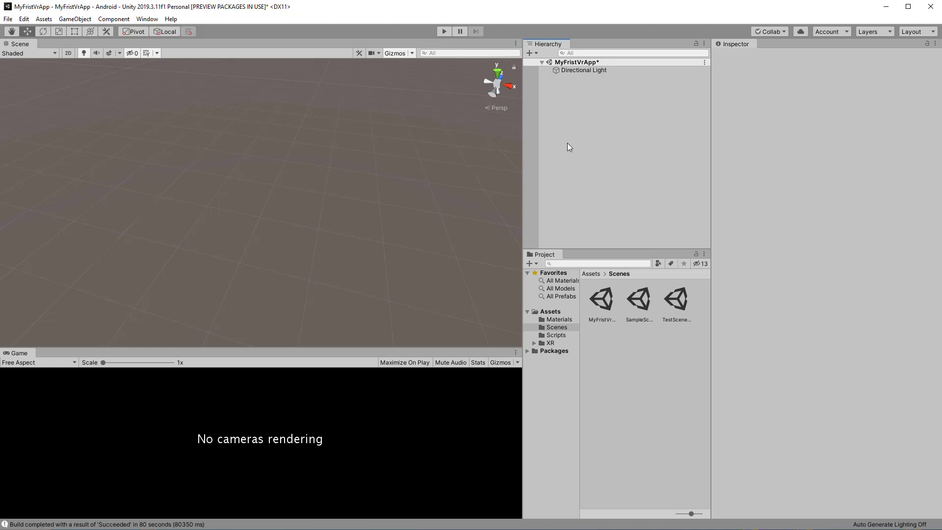
pyautogui.rightClick(569, 165)
pyautogui.moveTo(607, 270)
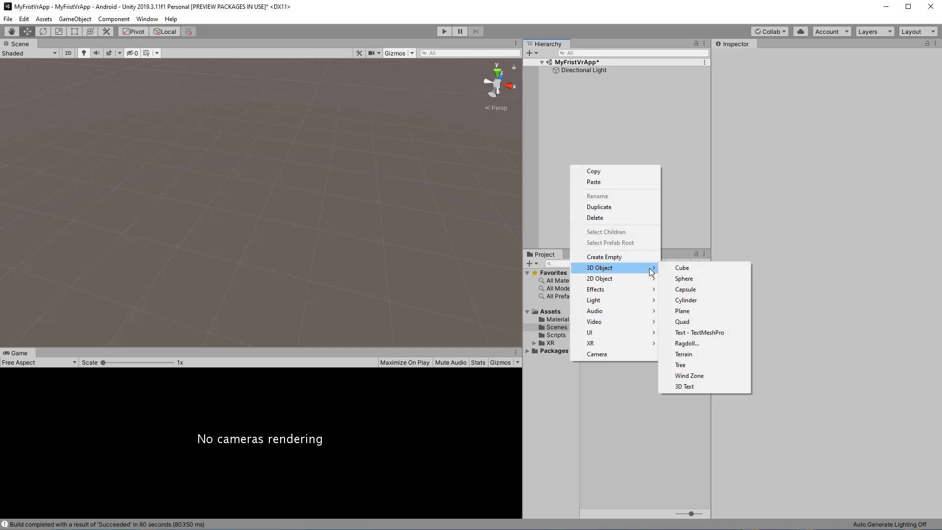
pyautogui.click(691, 314)
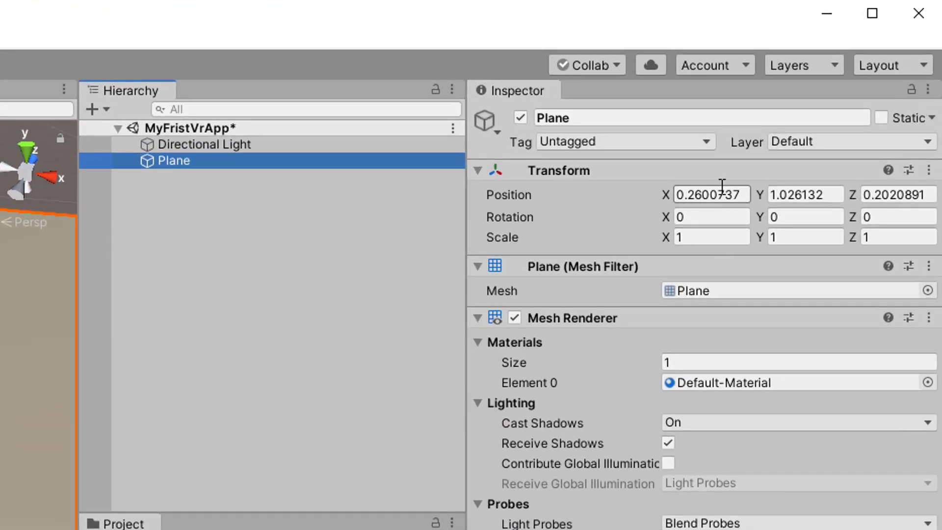
pyautogui.click(711, 192)
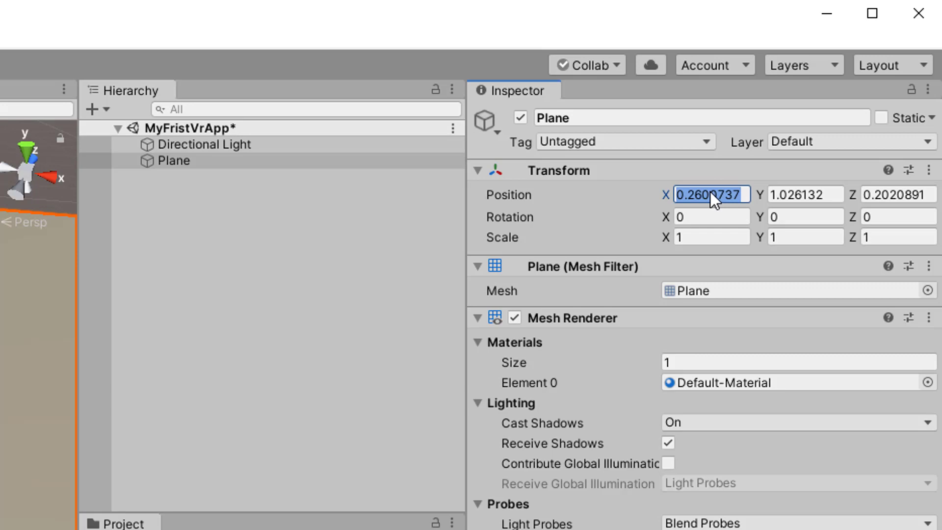
pyautogui.write('0')
pyautogui.press('Tab')
pyautogui.write('0')
pyautogui.press('Tab')
pyautogui.write('0')
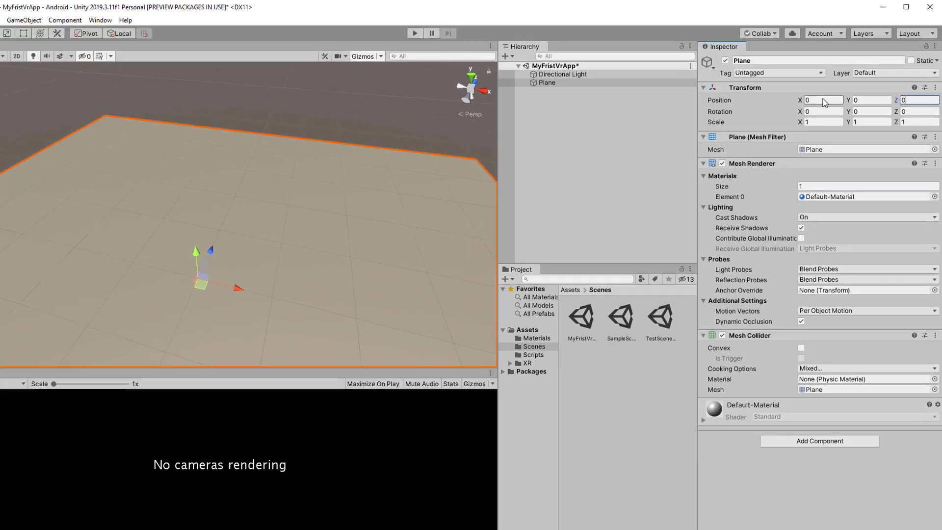
pyautogui.click(588, 121)
# Add a Room-Scale XR Rig to the scene
pyautogui.scroll(-2, 364, 210)
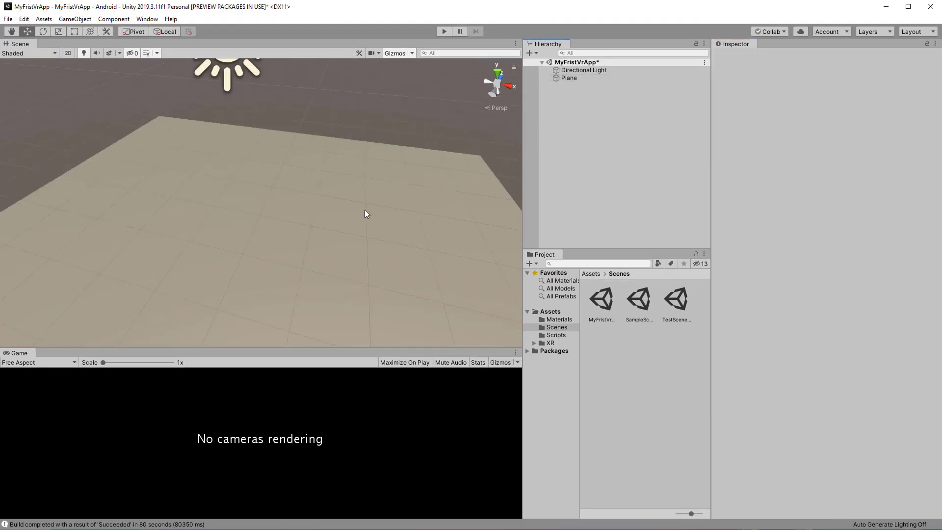
pyautogui.rightClick(561, 107)
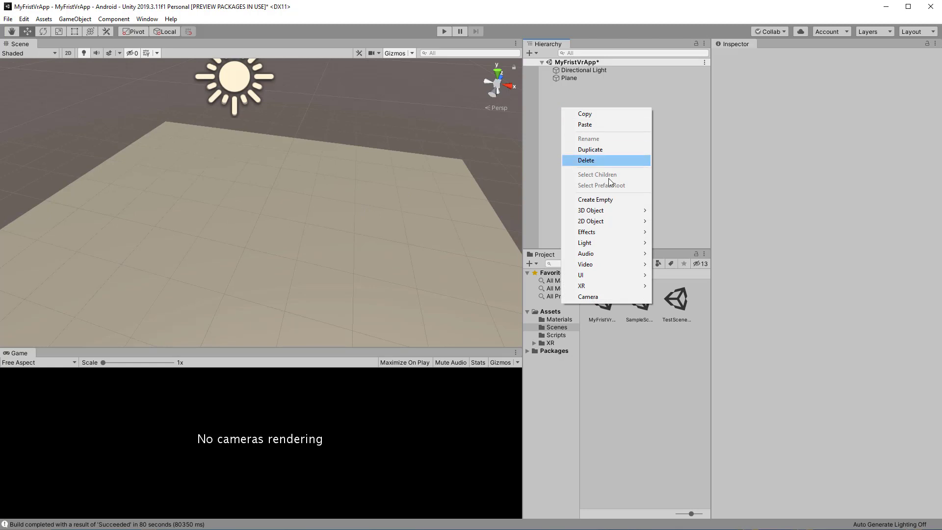
pyautogui.moveTo(605, 287)
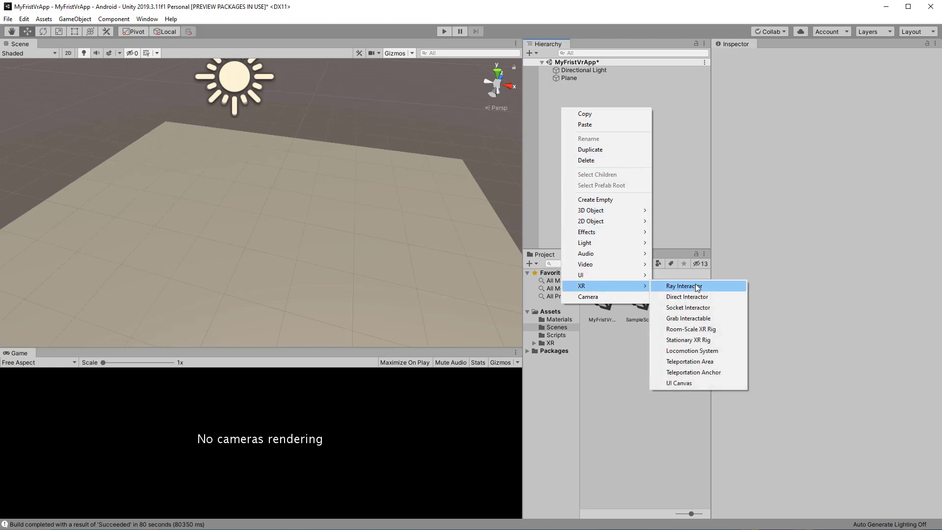
pyautogui.click(702, 328)
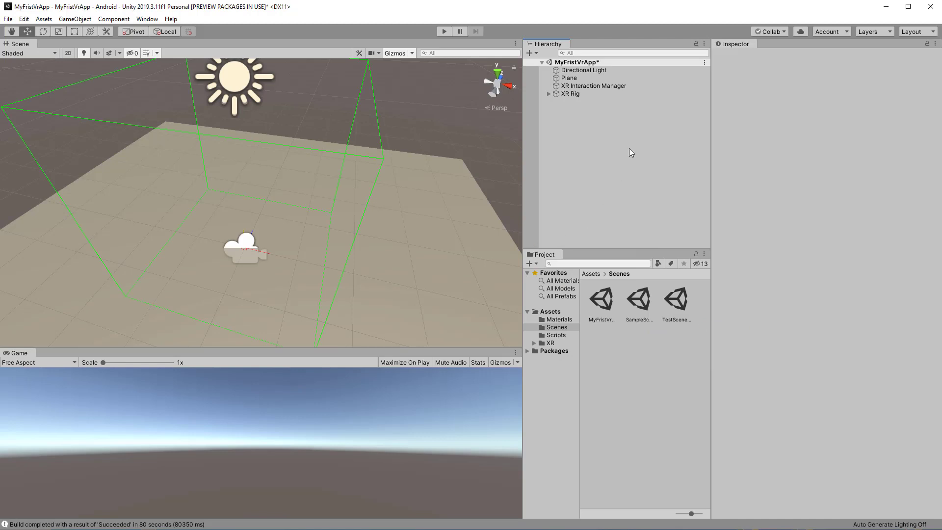
# Add a Cube scaled 2.5 × 0.4 × 0.8 with Y position 0.2
pyautogui.rightClick(573, 137)
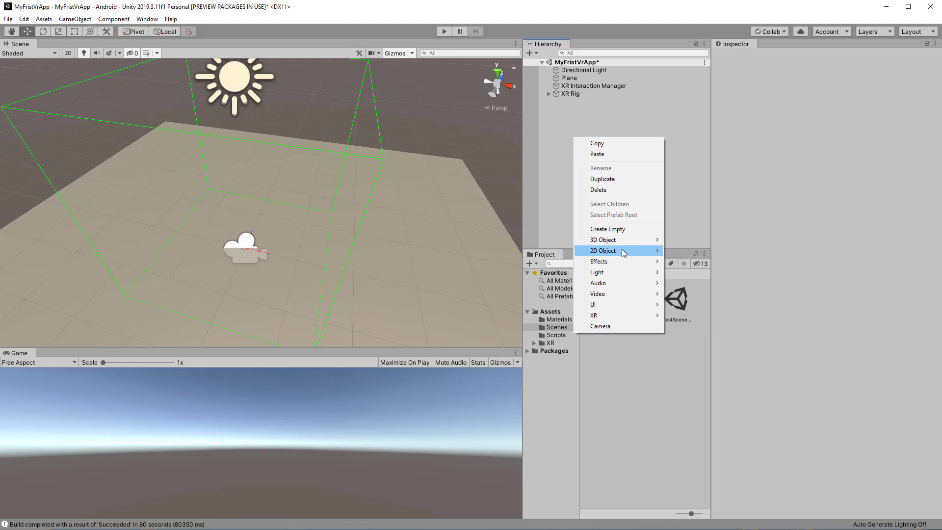
pyautogui.moveTo(630, 244)
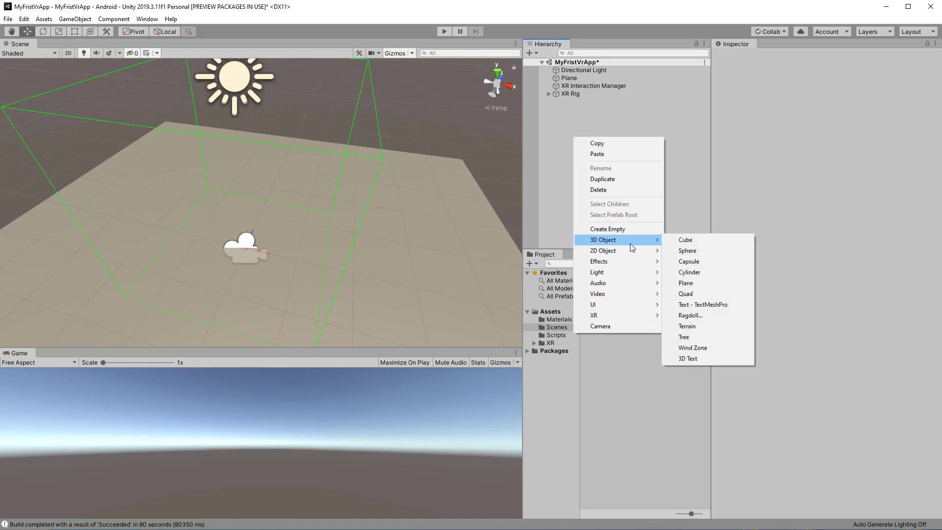
pyautogui.click(685, 239)
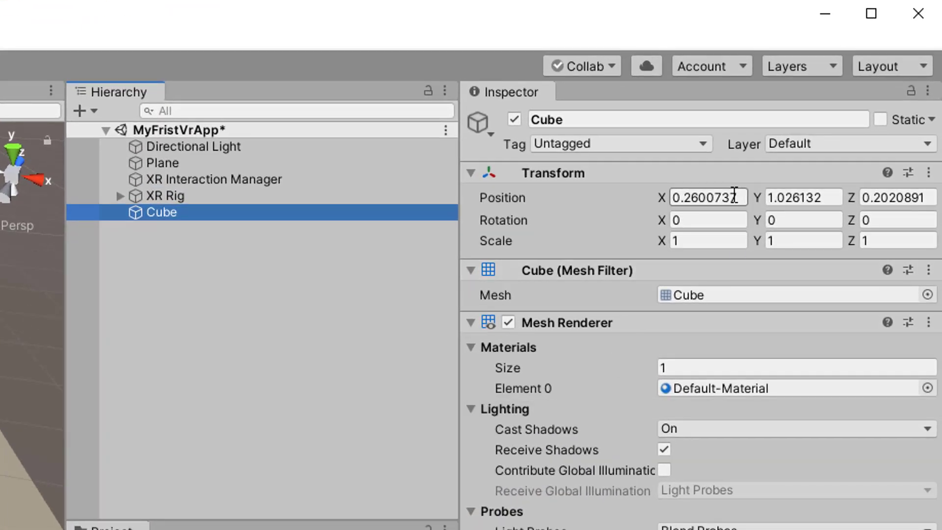
pyautogui.click(710, 242)
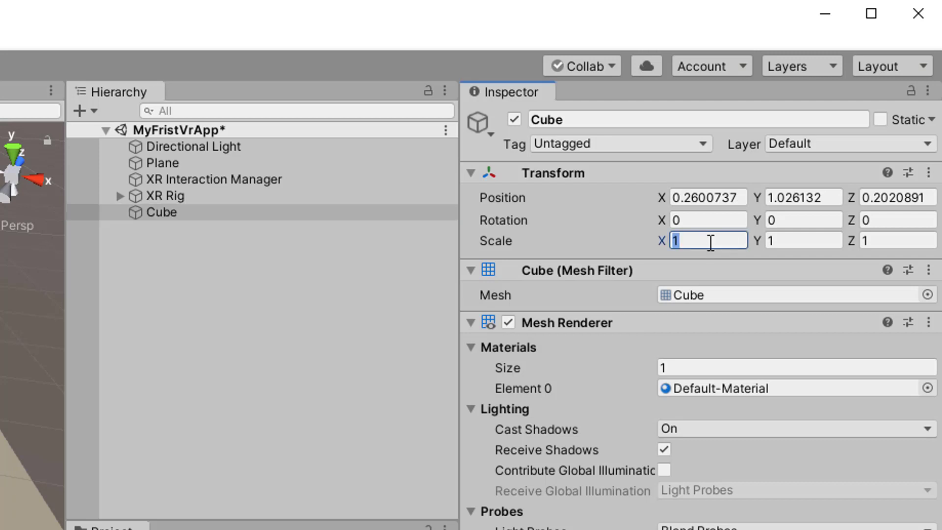
pyautogui.write('2.5')
pyautogui.press('Tab')
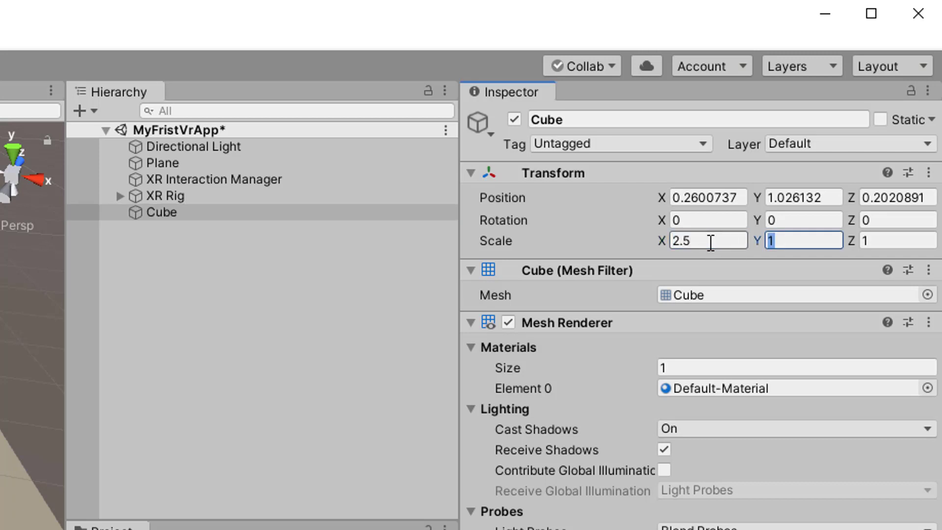
pyautogui.write('0.4')
pyautogui.press('Tab')
pyautogui.write('0.')
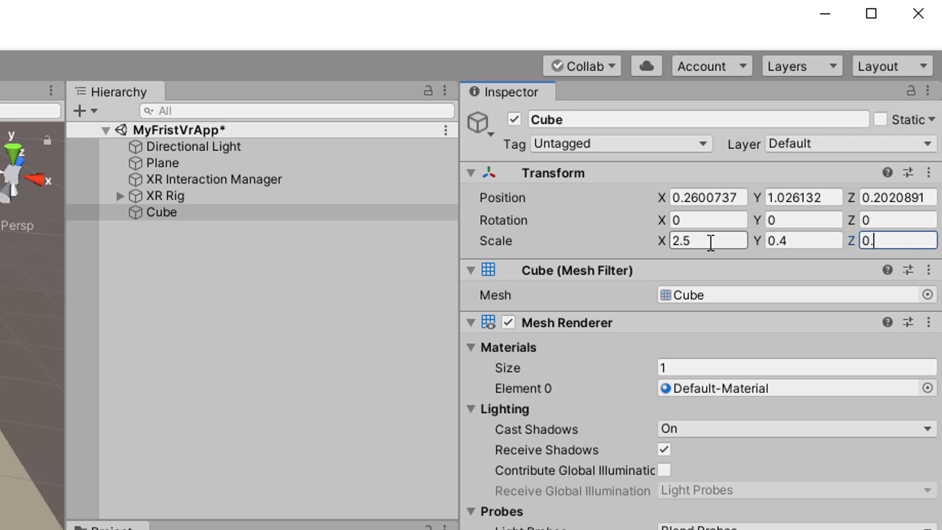
pyautogui.write('8')
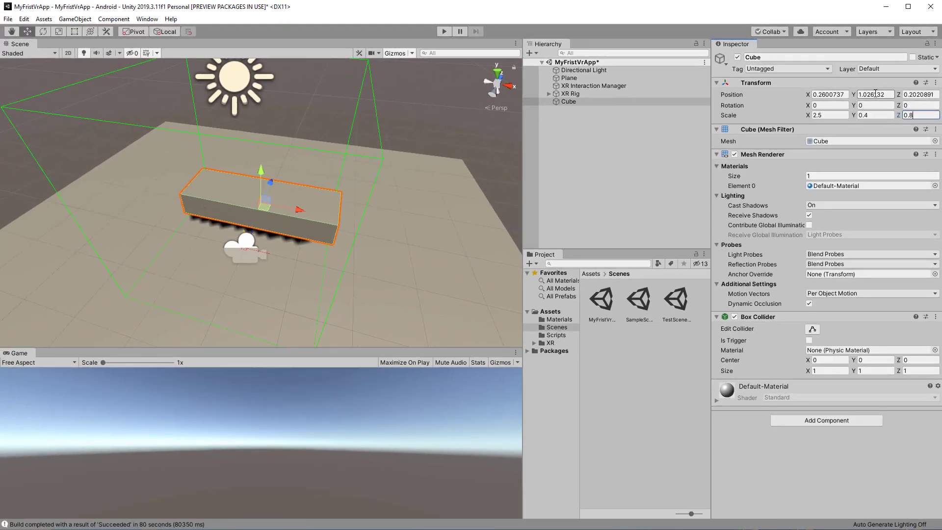
pyautogui.click(874, 94)
pyautogui.write('0.2')
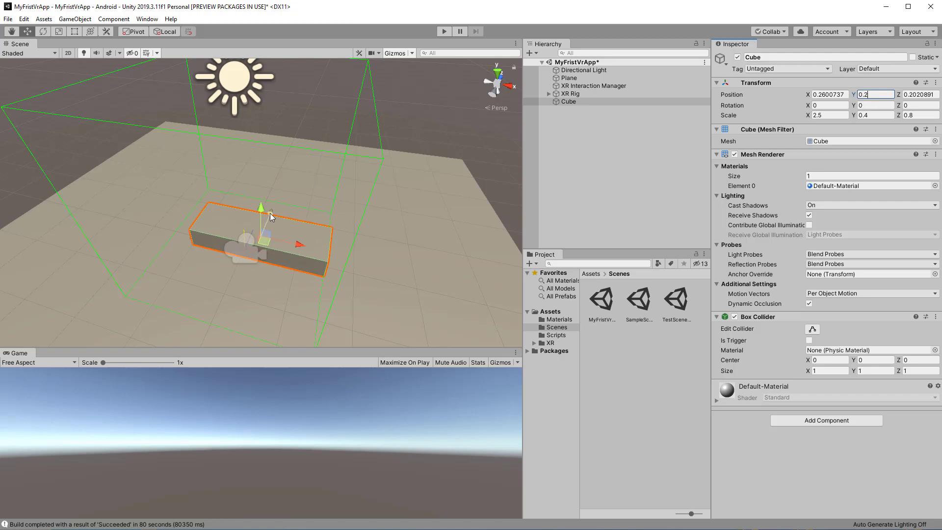
# Move the cube to about 0.11, 0.2, 0.82 and rename it Table
pyautogui.moveTo(270, 216); pyautogui.dragTo(278, 196)
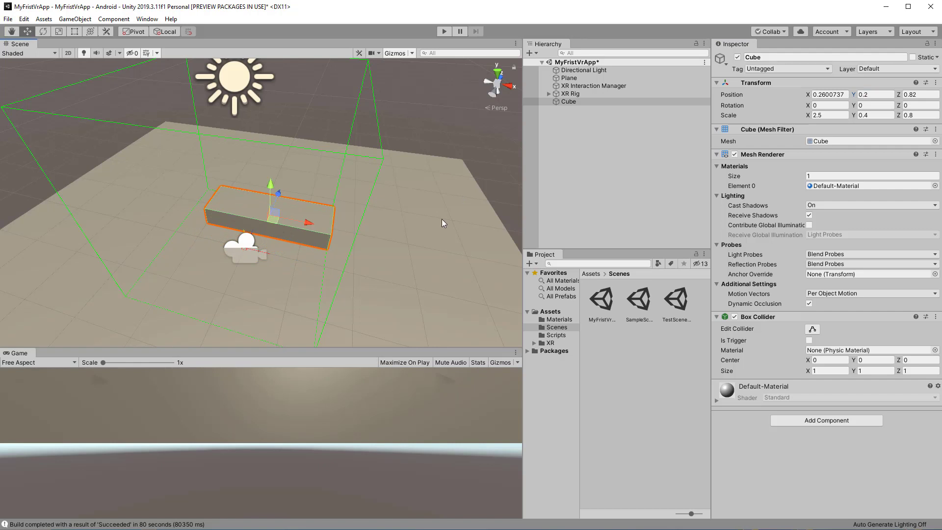
pyautogui.moveTo(312, 223); pyautogui.dragTo(305, 222)
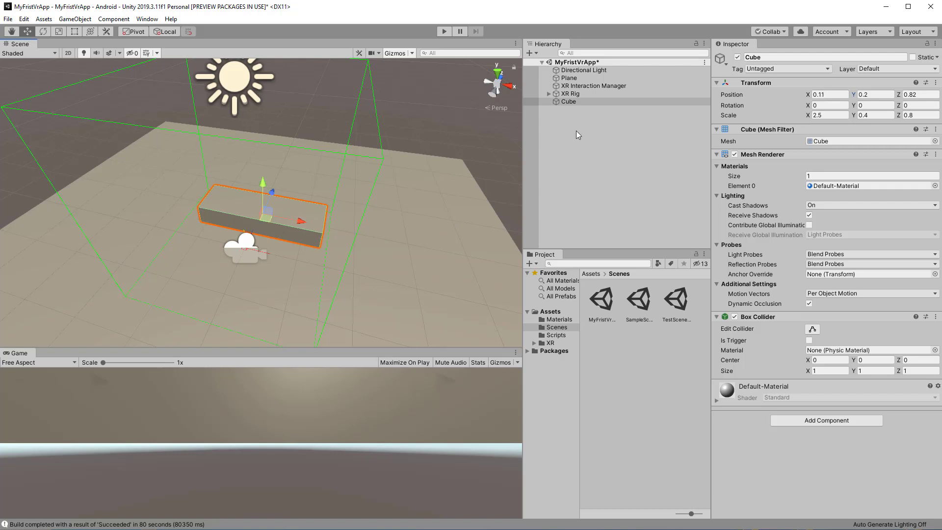
pyautogui.press('F2')
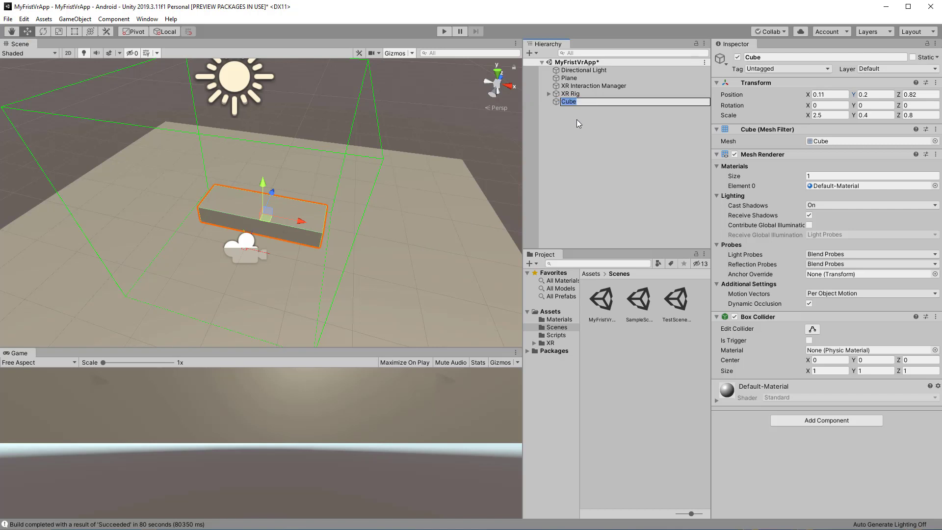
pyautogui.write('Table')
pyautogui.press('Return')
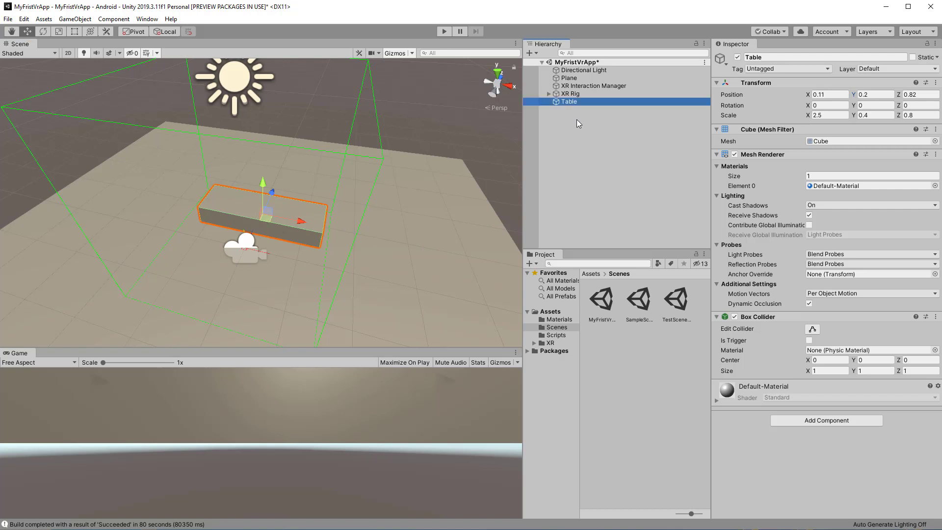
# Add a Cylinder scaled 0.3 × 0.2 × 0.3 at height 0.6
pyautogui.click(569, 124)
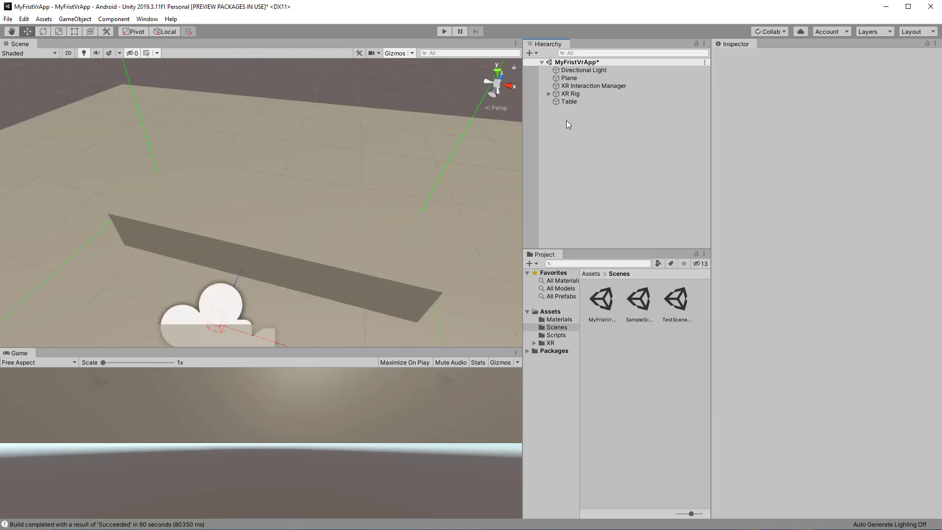
pyautogui.rightClick(566, 120)
pyautogui.moveTo(608, 227)
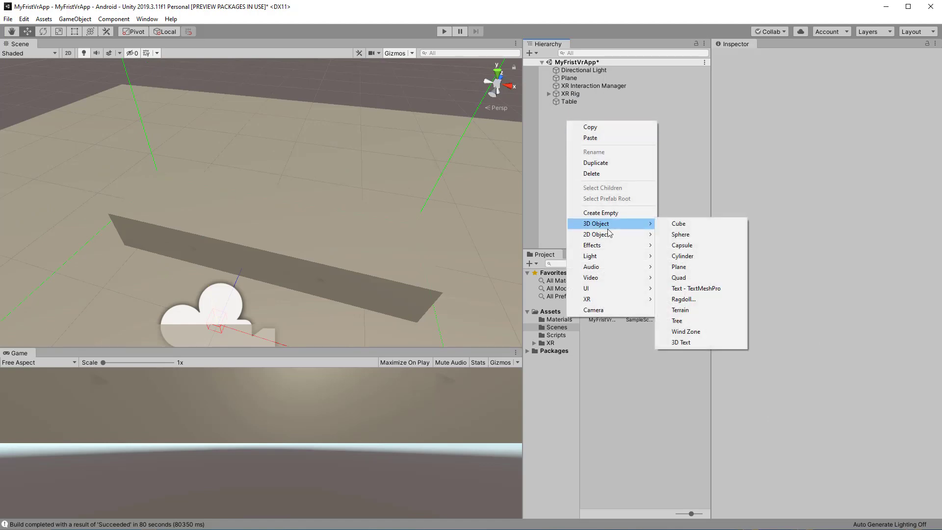
pyautogui.click(700, 256)
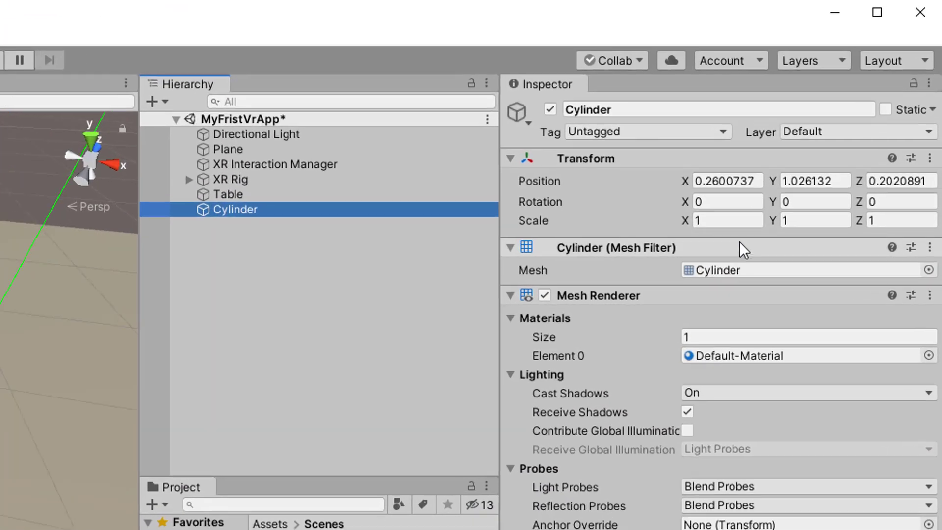
pyautogui.click(829, 115)
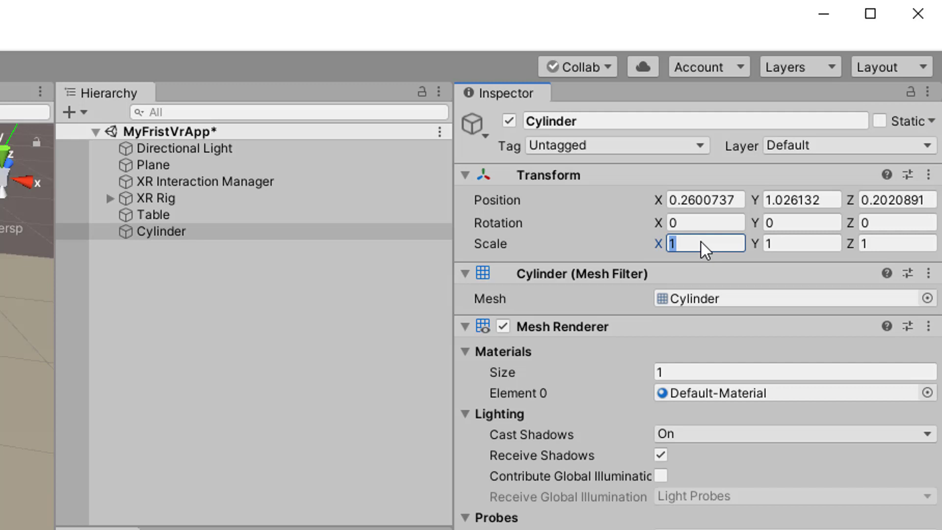
pyautogui.write('0.3')
pyautogui.press('Tab')
pyautogui.write('0.2')
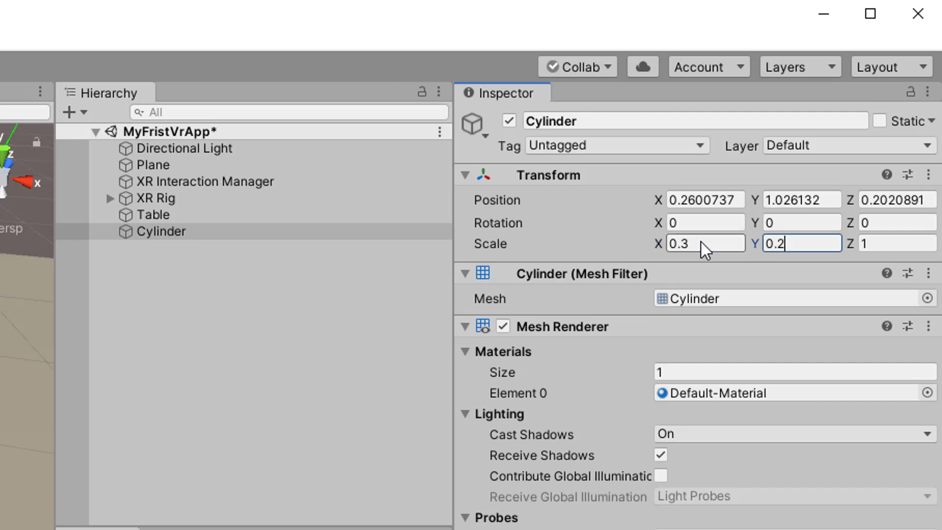
pyautogui.press('Tab')
pyautogui.write('0.')
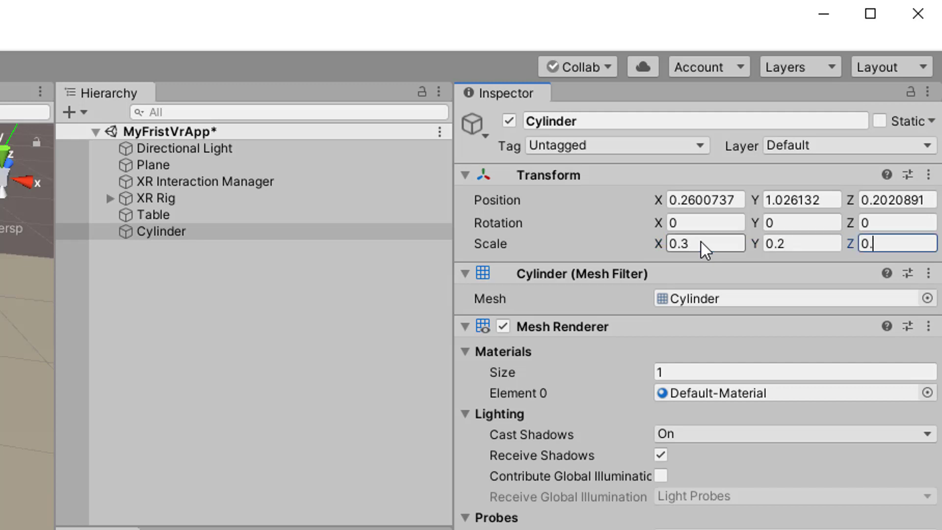
pyautogui.write('3')
pyautogui.press('Tab')
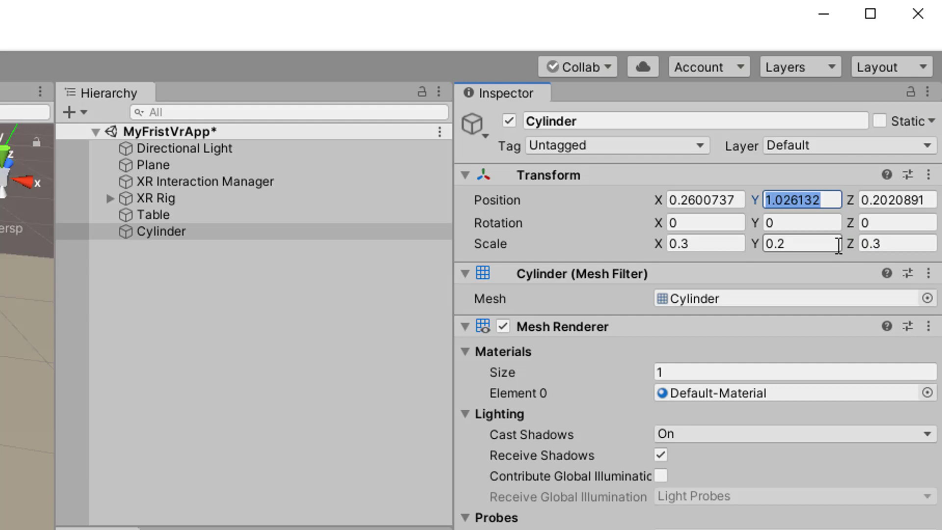
pyautogui.write('0.6')
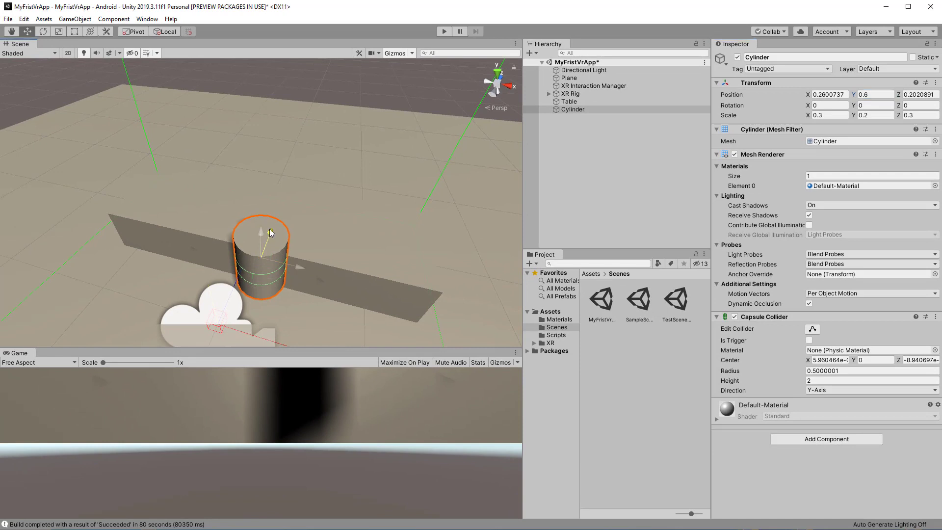
# Move the cylinder back and duplicate it twice, sliding a copy right
pyautogui.moveTo(271, 232); pyautogui.dragTo(222, 190)
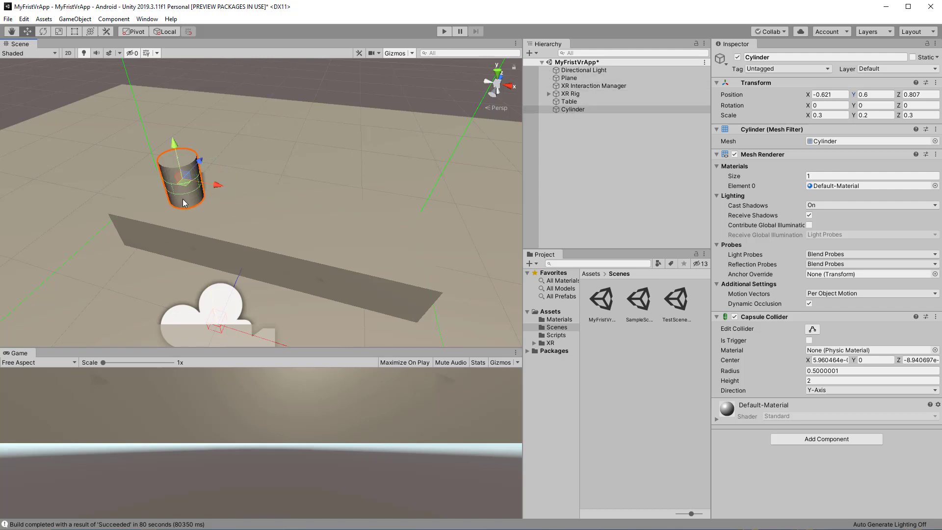
pyautogui.hotkey('ctrl', 'd')
pyautogui.moveTo(216, 185); pyautogui.dragTo(383, 219)
pyautogui.hotkey('ctrl', 'd')
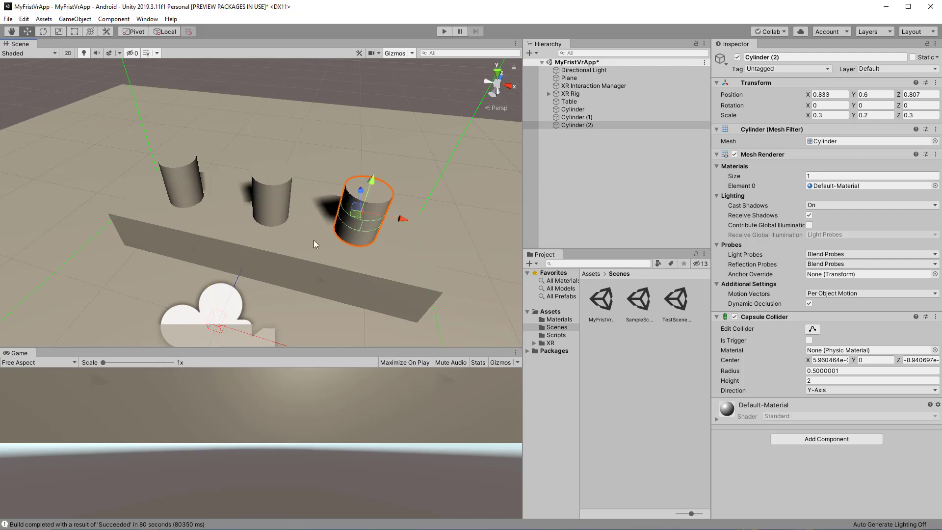
# Rename the three cylinders Blue, Green and Red
pyautogui.click(572, 109)
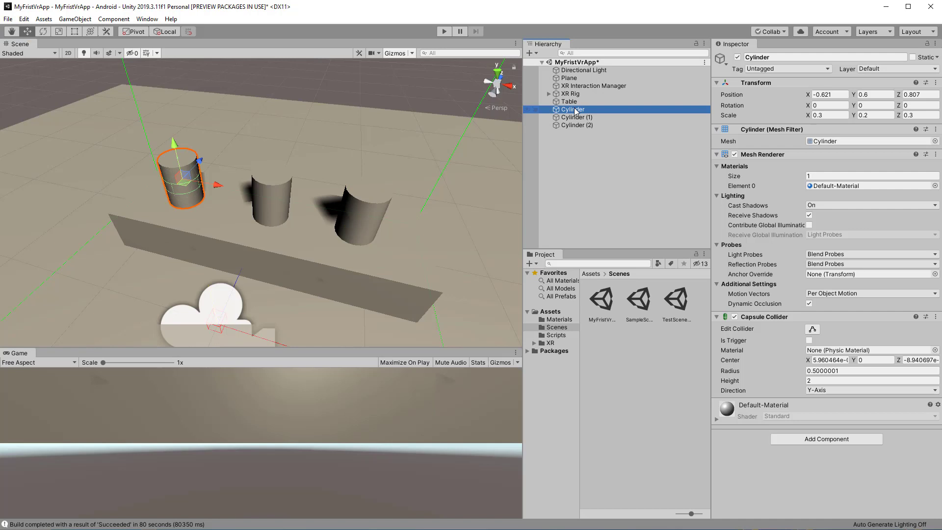
pyautogui.click(575, 109)
pyautogui.write('Blue')
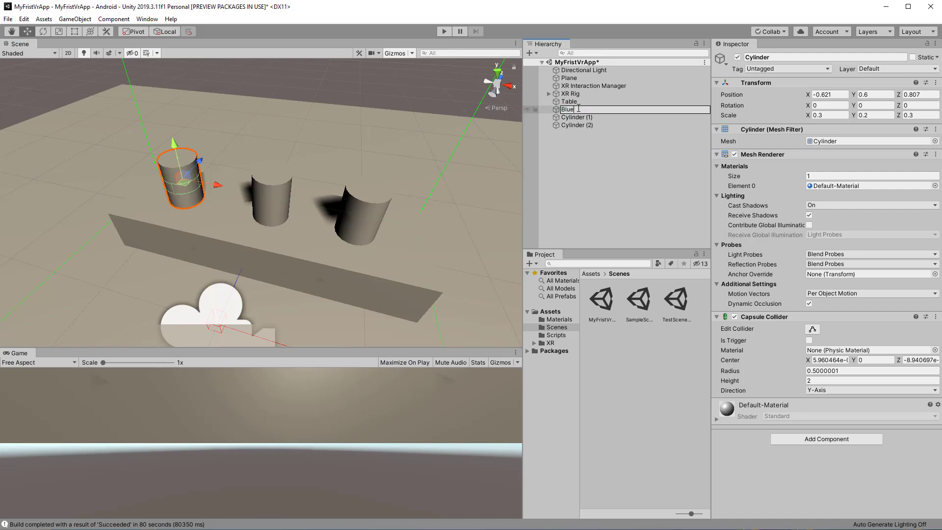
pyautogui.press('Return')
pyautogui.click(585, 118)
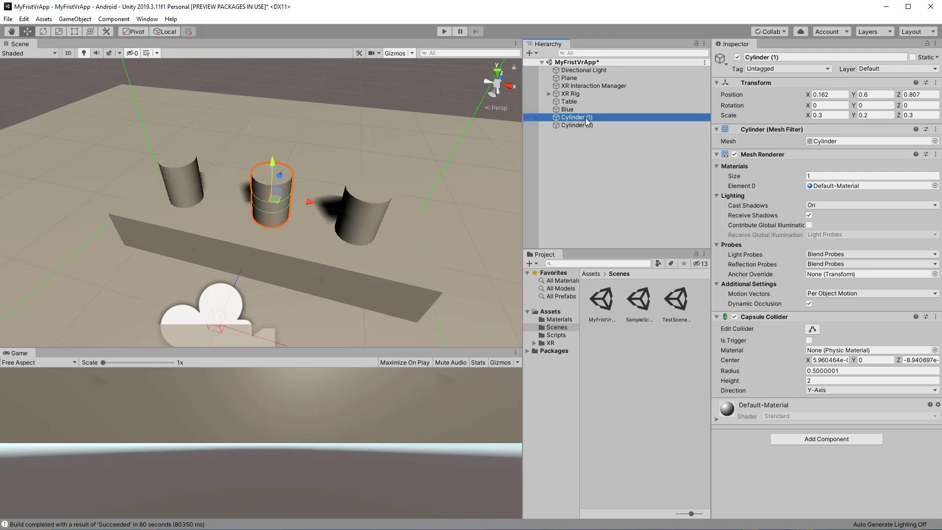
pyautogui.click(585, 118)
pyautogui.write('Green')
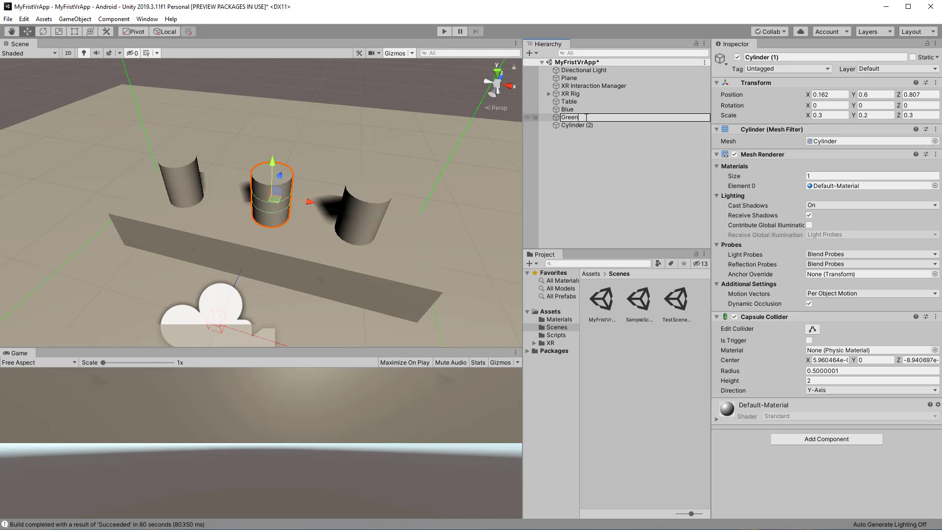
pyautogui.click(576, 125)
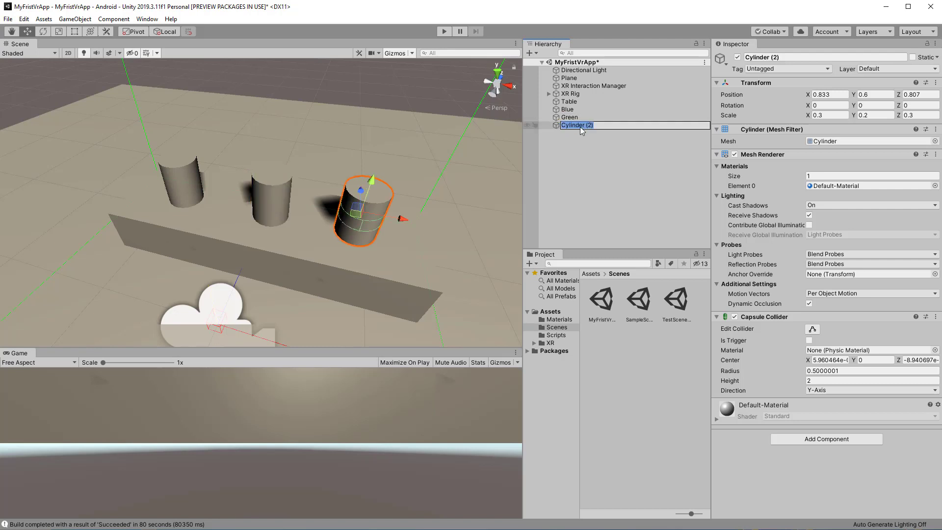
pyautogui.write('Red')
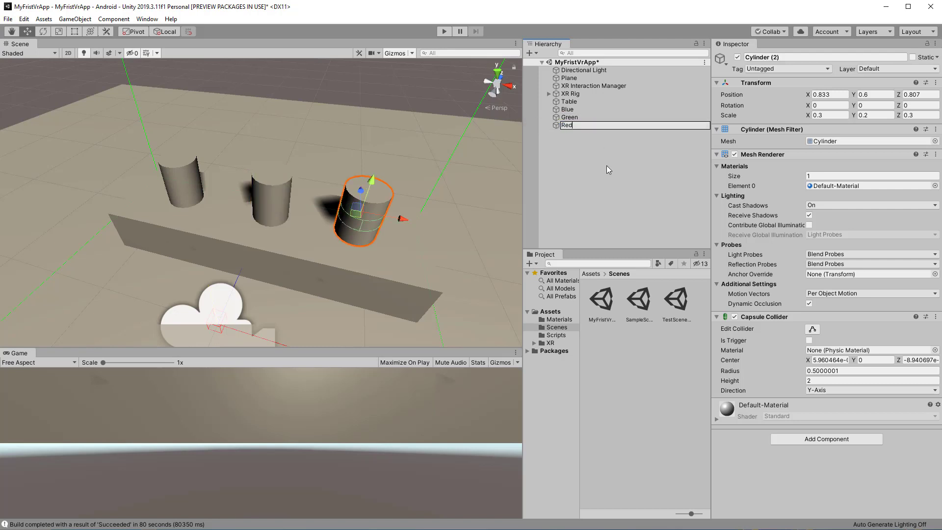
pyautogui.click(614, 174)
# Tick Is Trigger on the Capsule Colliders of Blue, Green and Red together
pyautogui.click(201, 201)
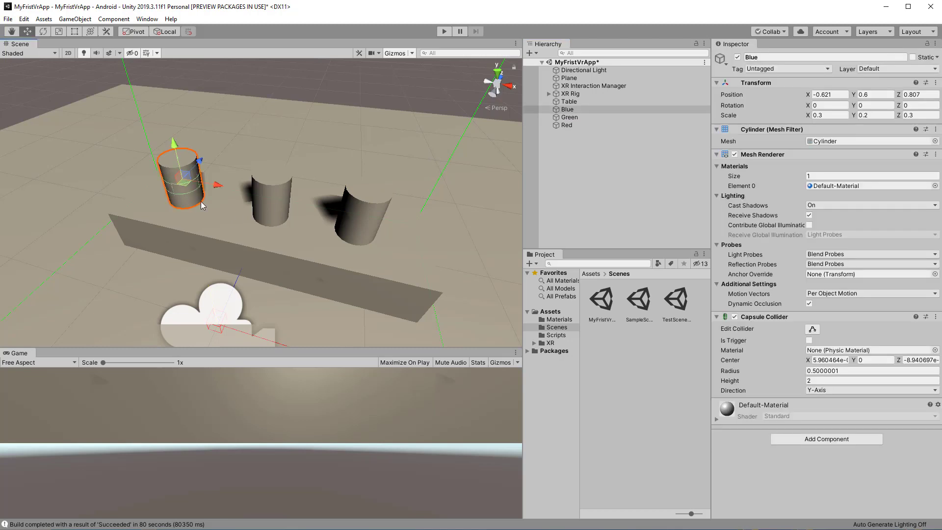
pyautogui.keyDown('ctrl'); pyautogui.click(276, 196); pyautogui.keyUp('ctrl')
pyautogui.keyDown('ctrl'); pyautogui.click(364, 213); pyautogui.keyUp('ctrl')
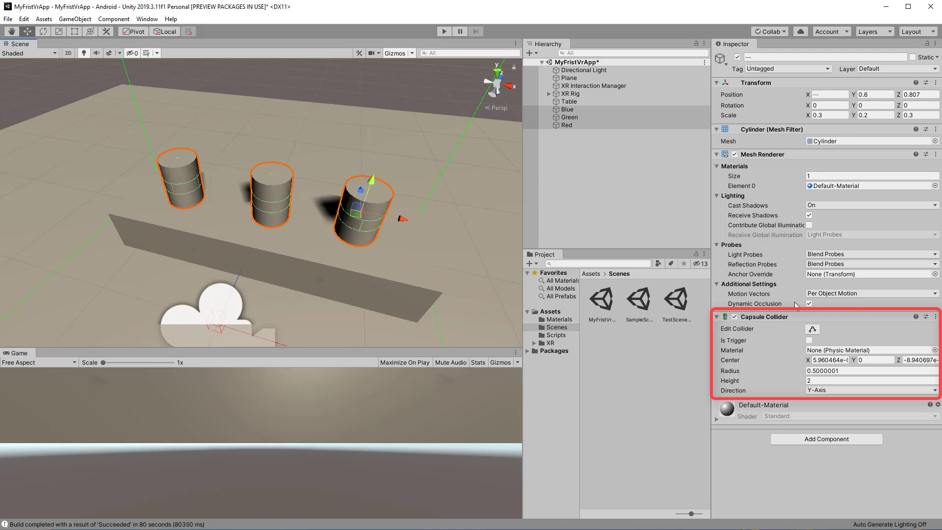
pyautogui.click(809, 341)
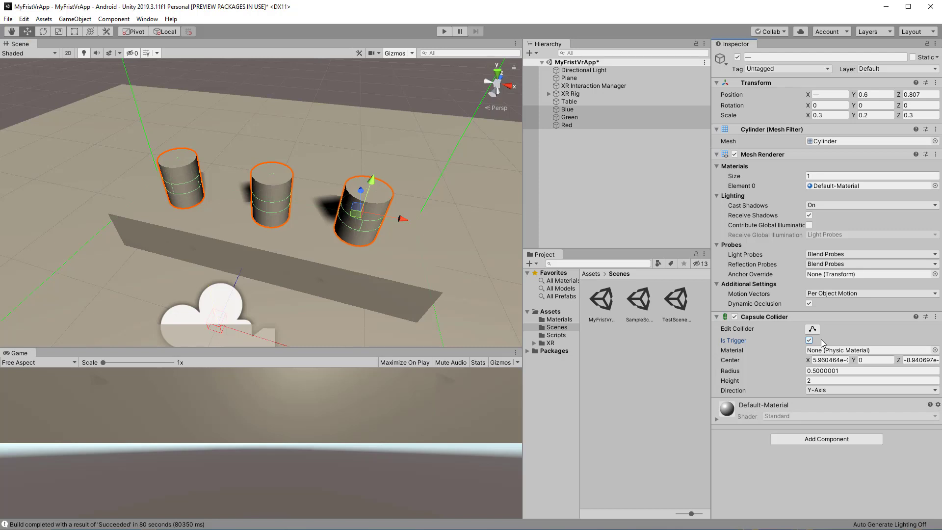
pyautogui.click(567, 149)
# Add a thin Cylinder scaled 0.05 × 0.2 × 0.05
pyautogui.rightClick(566, 148)
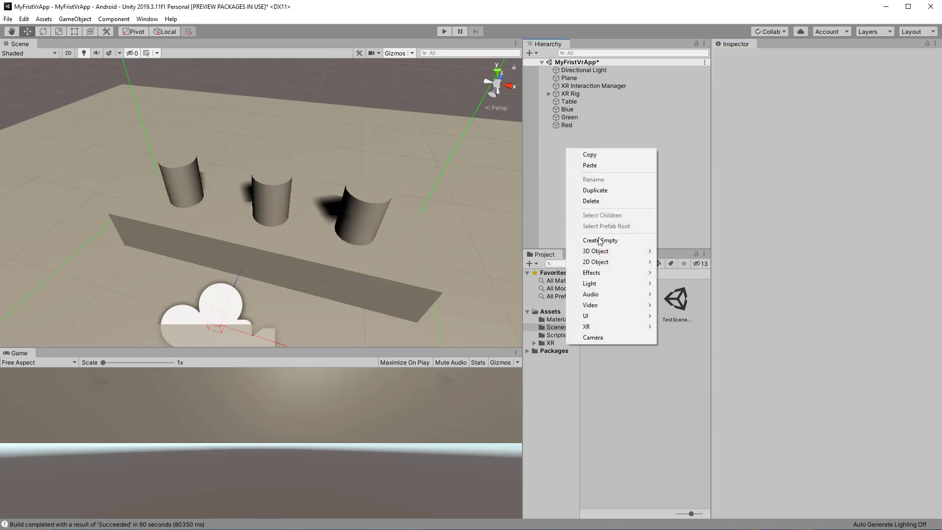
pyautogui.moveTo(608, 251)
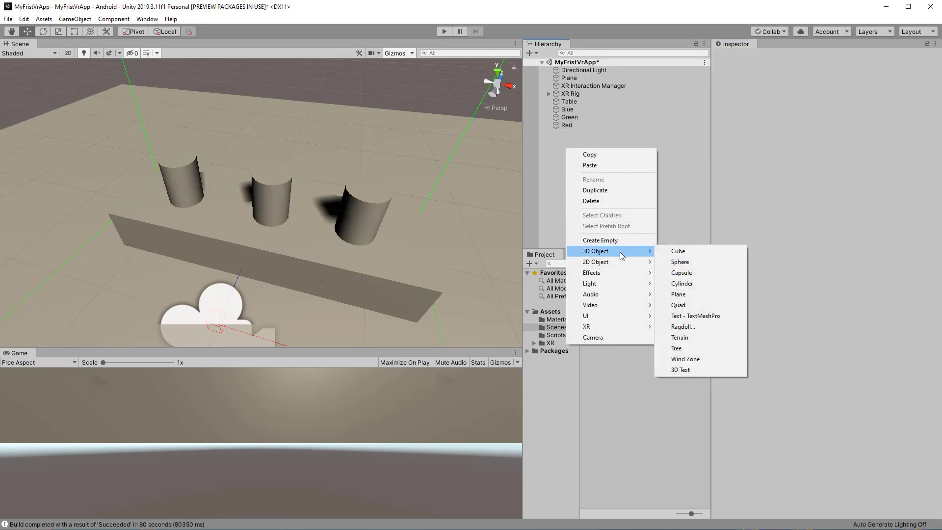
pyautogui.click(692, 284)
pyautogui.click(839, 114)
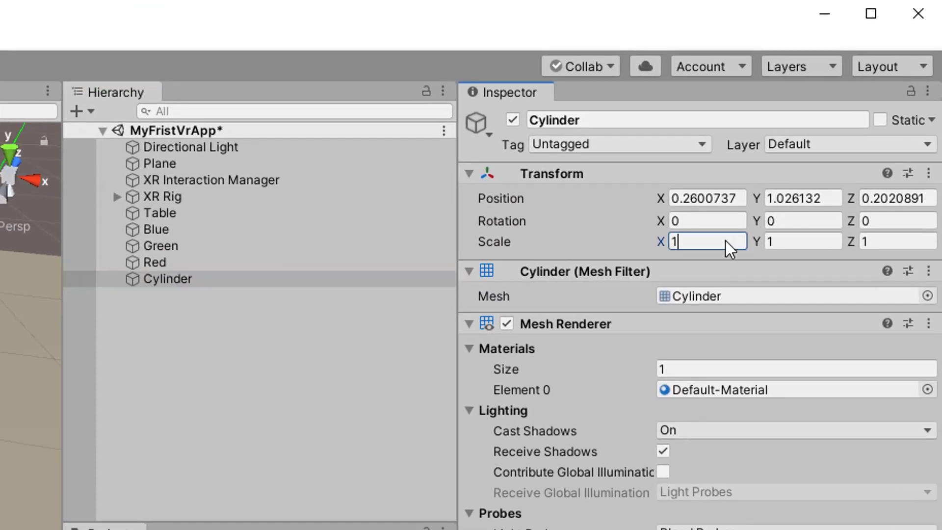
pyautogui.write('0.05')
pyautogui.press('Tab')
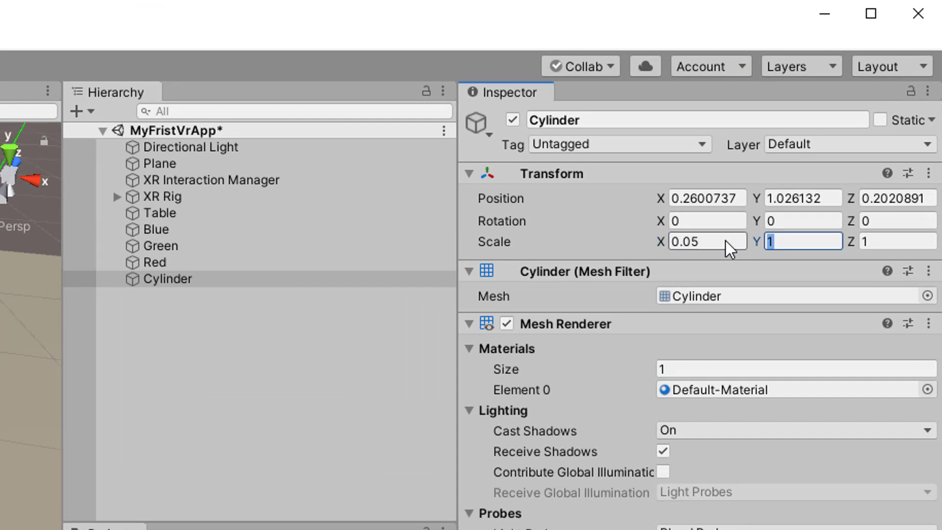
pyautogui.write('0.2')
pyautogui.press('Tab')
pyautogui.write('0.05')
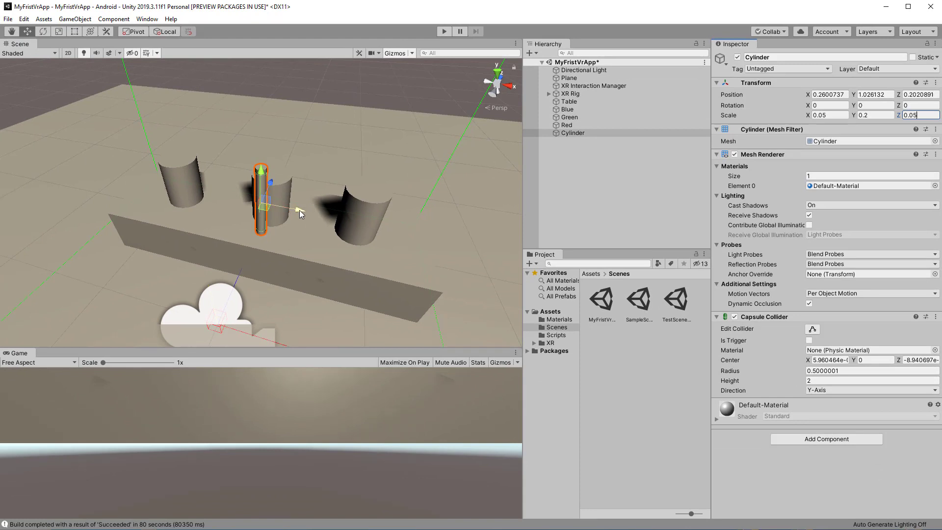
# Place the thin cylinder right of the colour cylinders at height 0.6 and rename it Paintbrush
pyautogui.moveTo(299, 210); pyautogui.dragTo(418, 241)
pyautogui.click(878, 95)
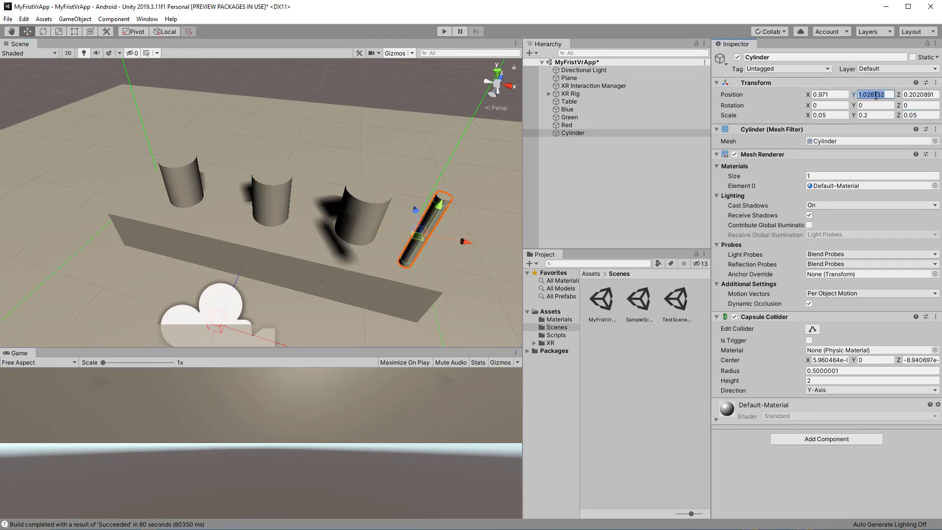
pyautogui.write('0.6')
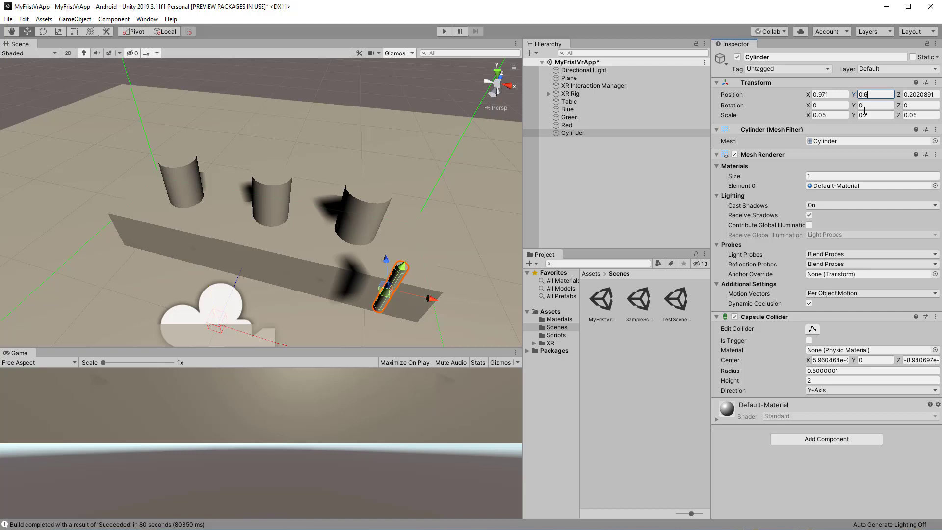
pyautogui.moveTo(388, 266); pyautogui.dragTo(392, 229)
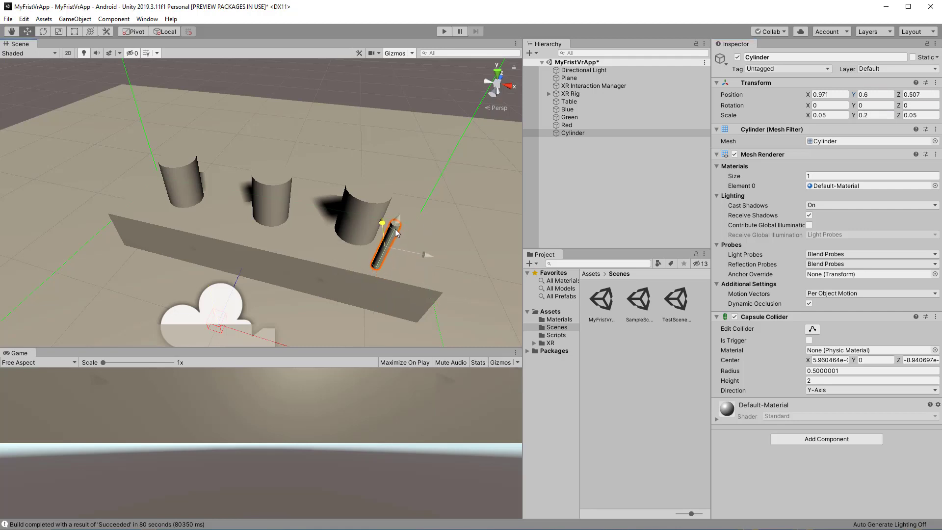
pyautogui.moveTo(439, 257); pyautogui.dragTo(449, 259)
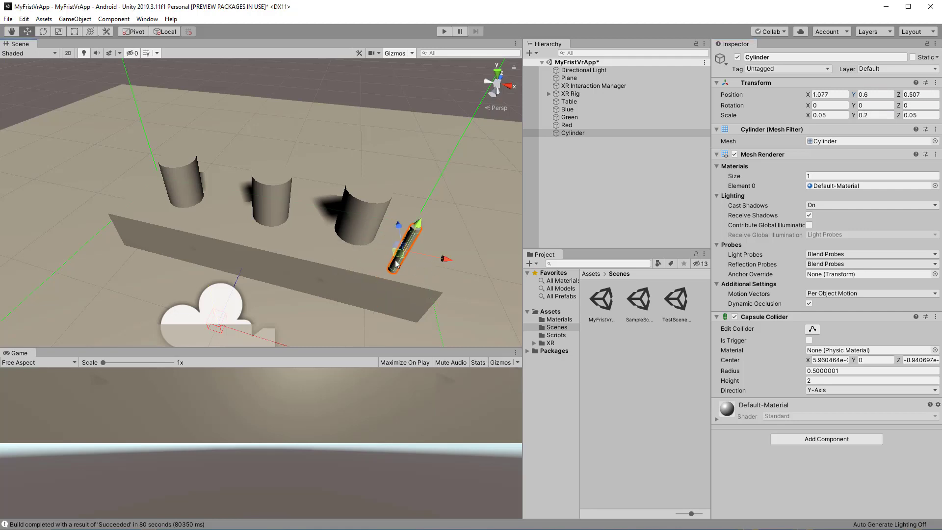
pyautogui.click(579, 133)
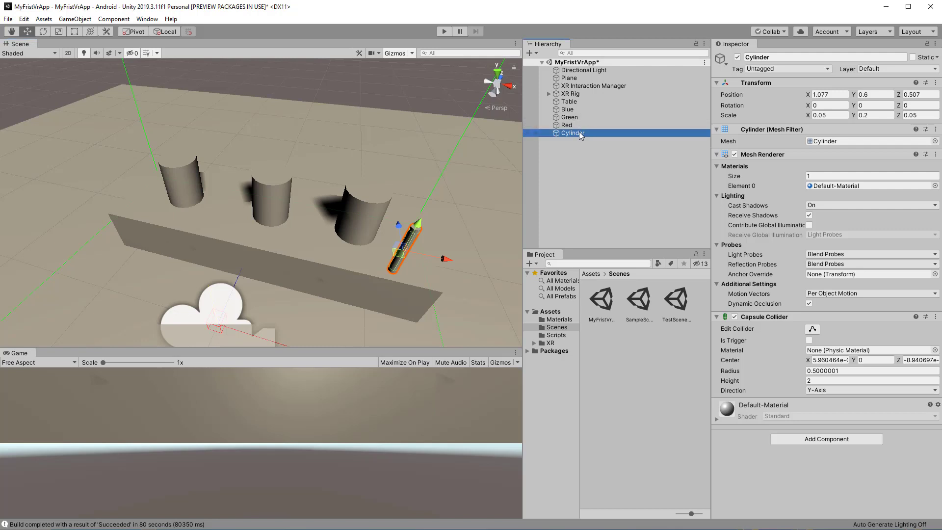
pyautogui.press('F2')
pyautogui.write('Paintbrush')
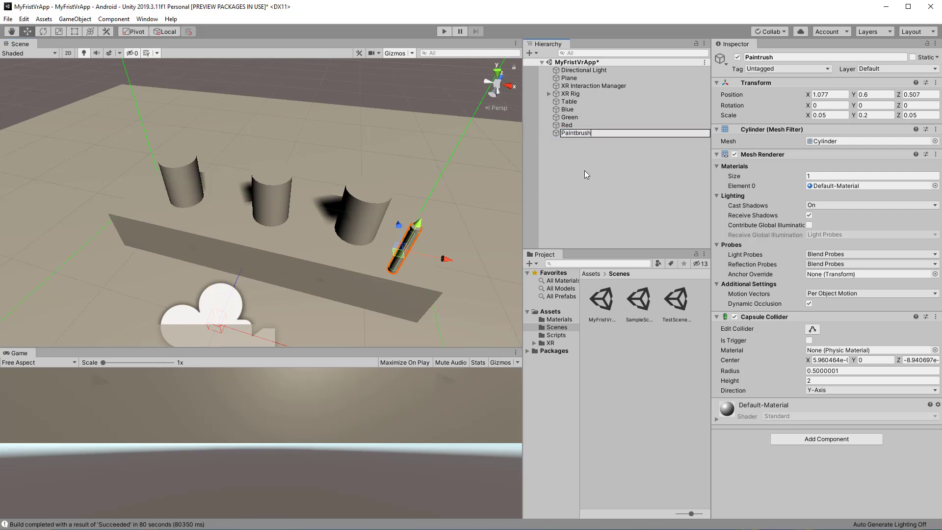
pyautogui.press('Return')
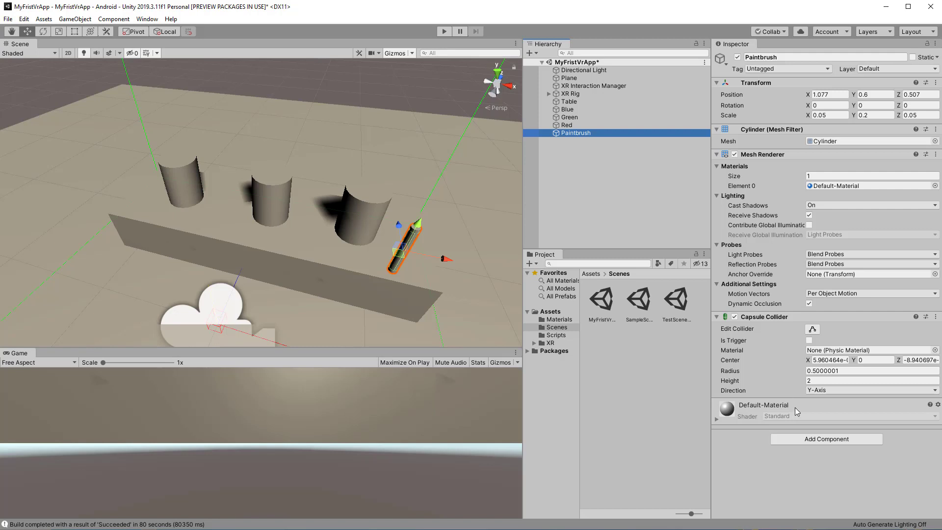
# Add an XR Grab Interactable component to the Paintbrush and review its Inspector
pyautogui.click(822, 439)
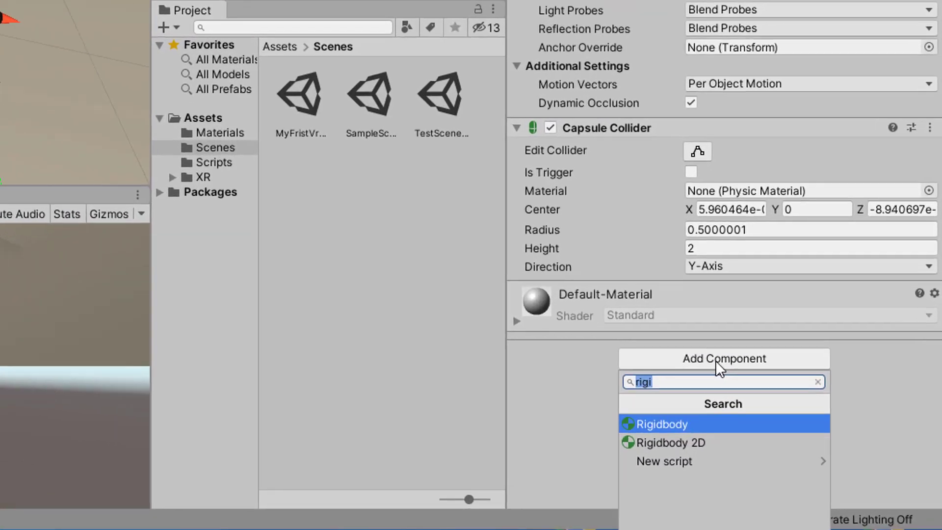
pyautogui.write('xr grab')
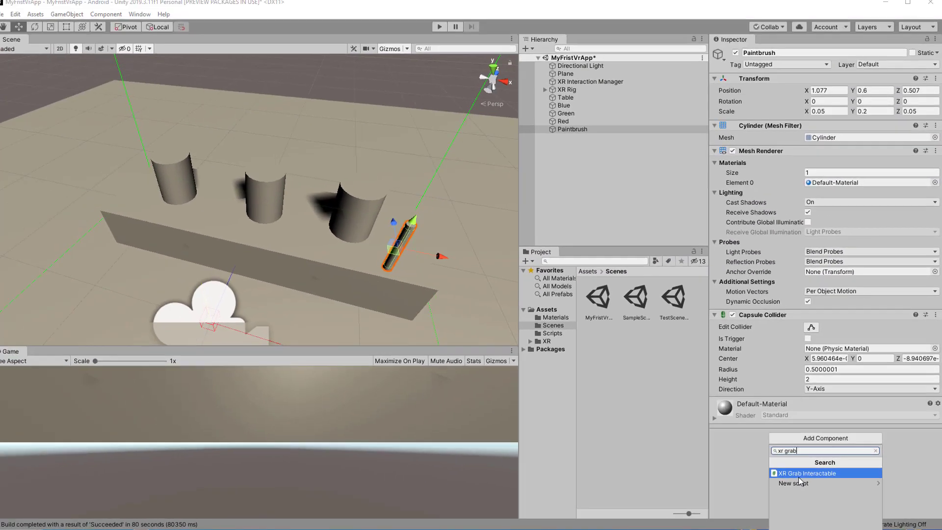
pyautogui.click(811, 473)
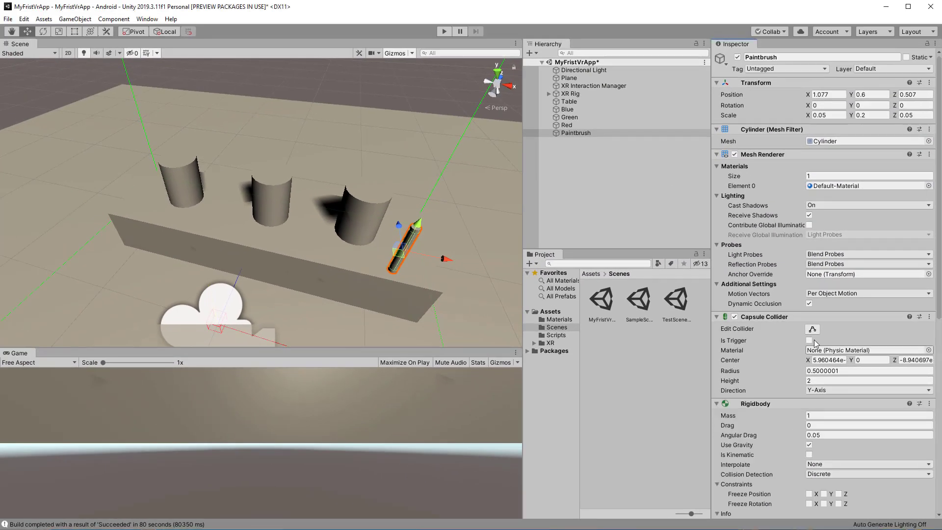
pyautogui.scroll(-10, 842, 335)
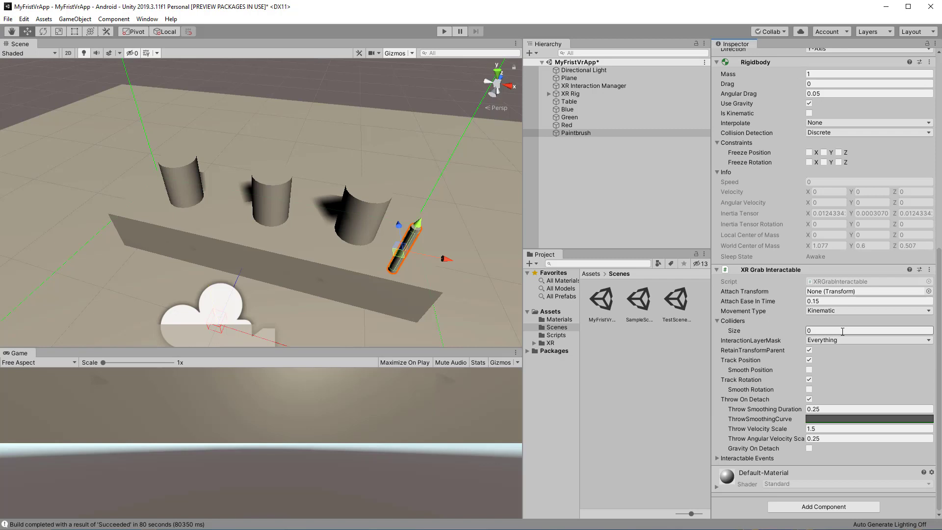
pyautogui.scroll(3, 757, 158)
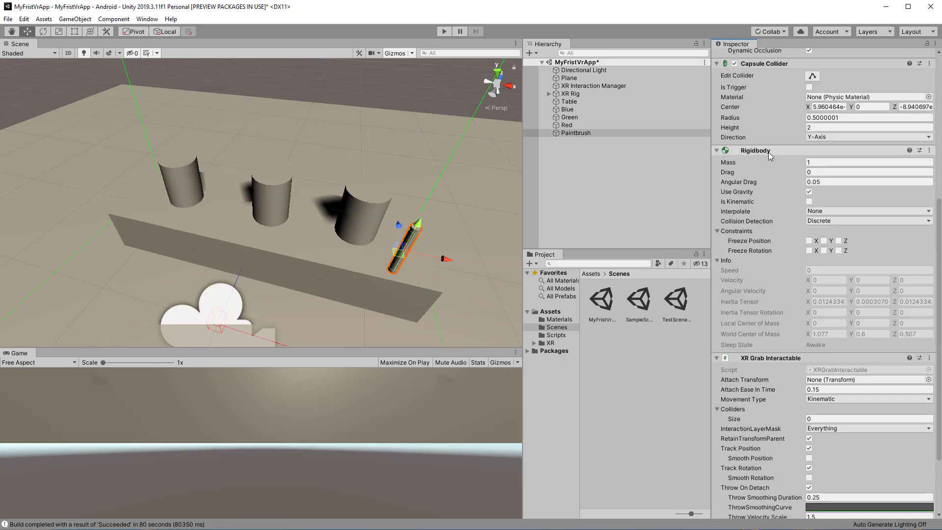
pyautogui.scroll(-3, 773, 220)
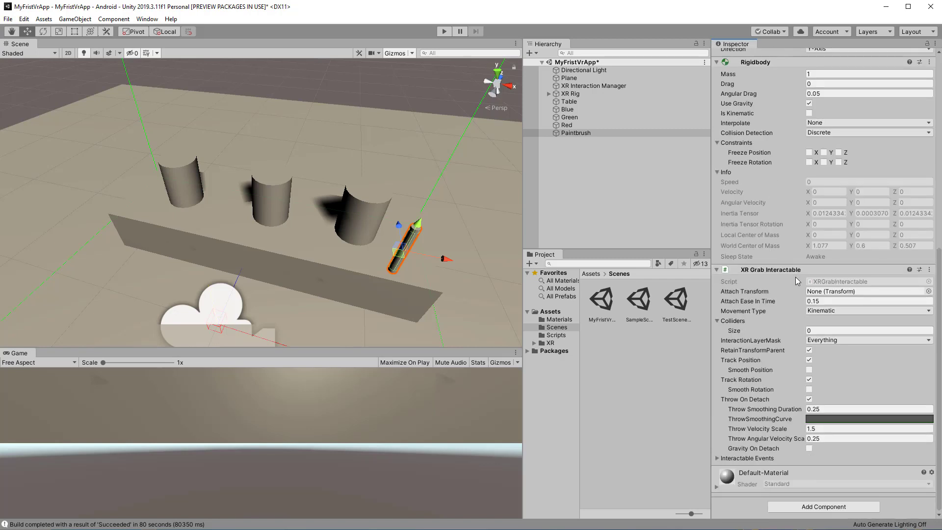
# Create a folder named Materials in Assets and open it
pyautogui.click(549, 311)
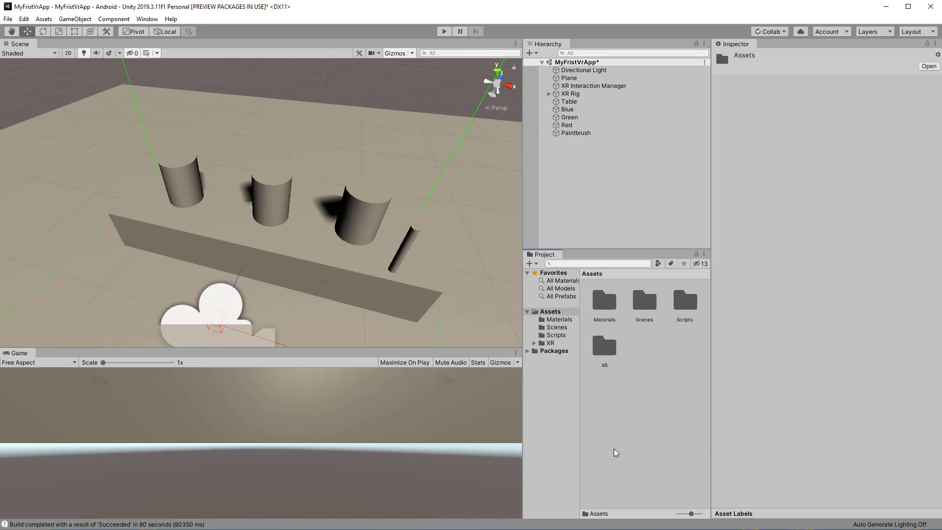
pyautogui.rightClick(614, 448)
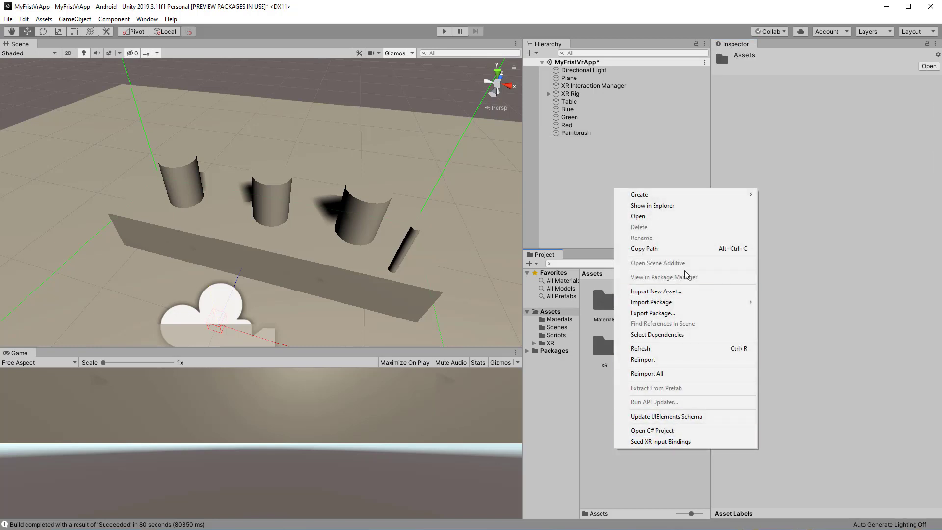
pyautogui.moveTo(667, 194)
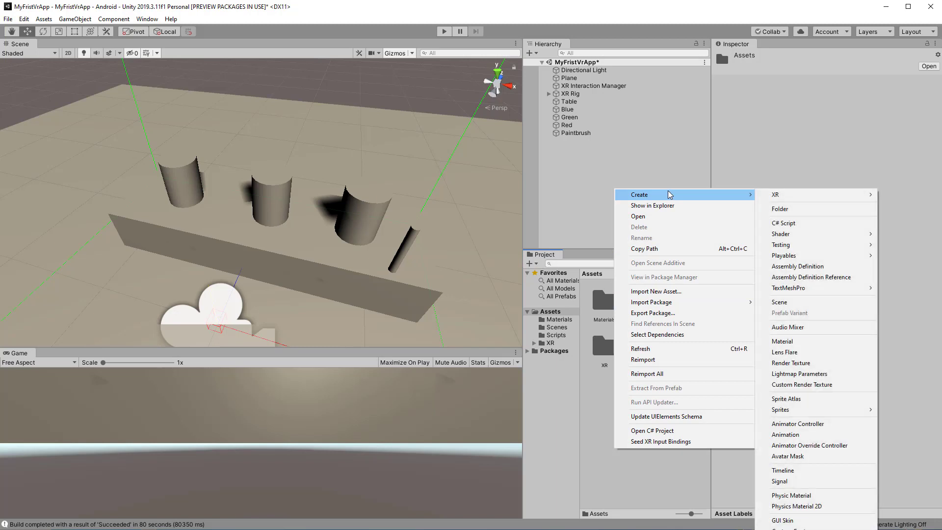
pyautogui.click(794, 211)
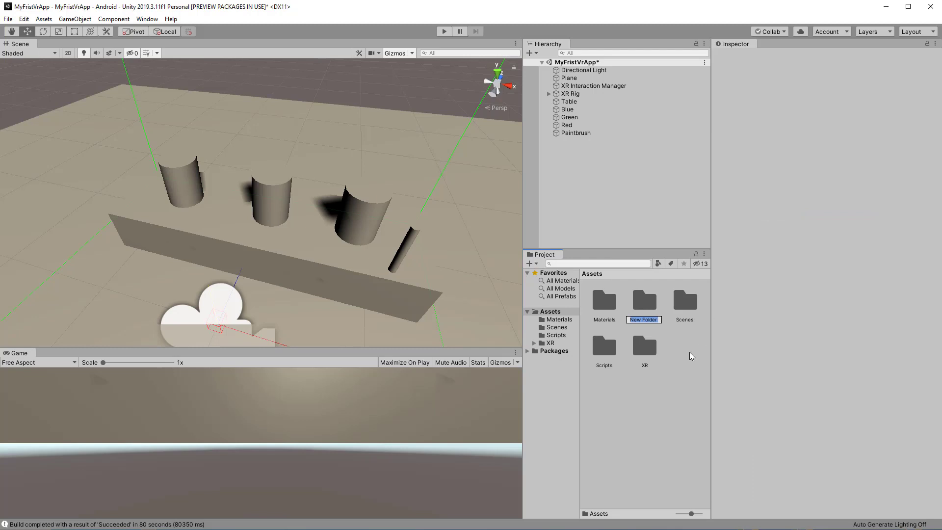
pyautogui.write('Materials')
pyautogui.press('Escape')
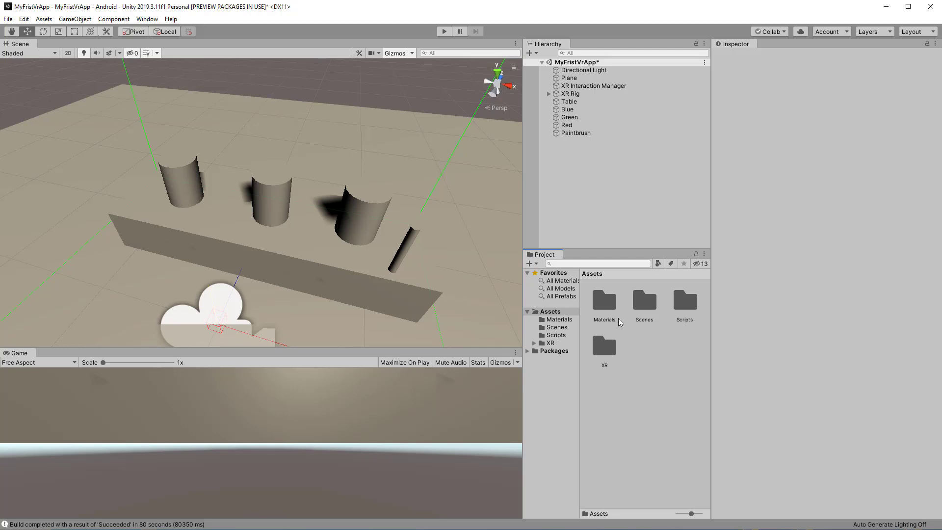
pyautogui.doubleClick(607, 308)
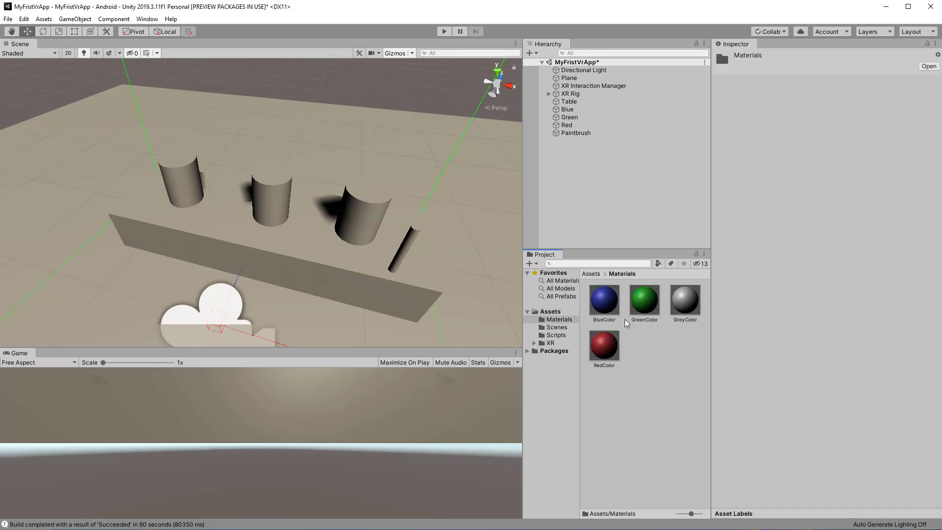
# Create a material named Blue with albedo colour 473AF8
pyautogui.rightClick(637, 360)
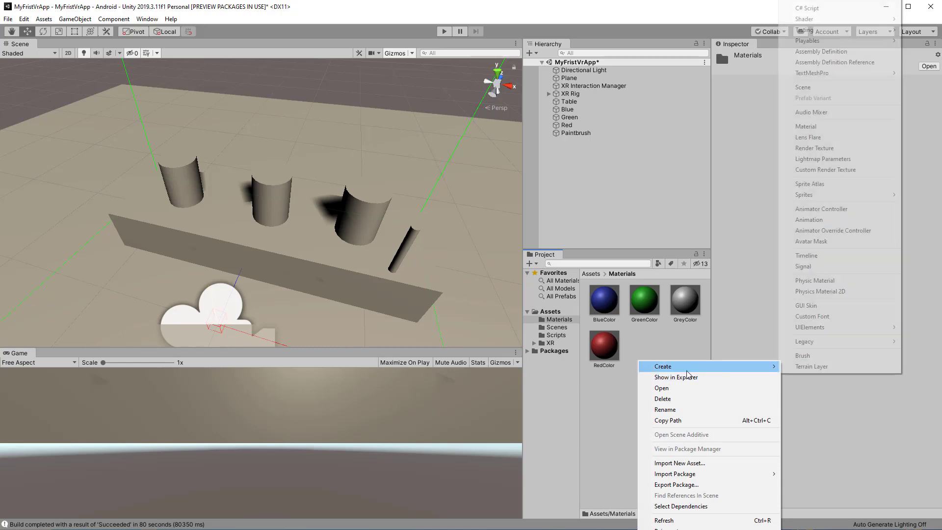
pyautogui.moveTo(686, 371)
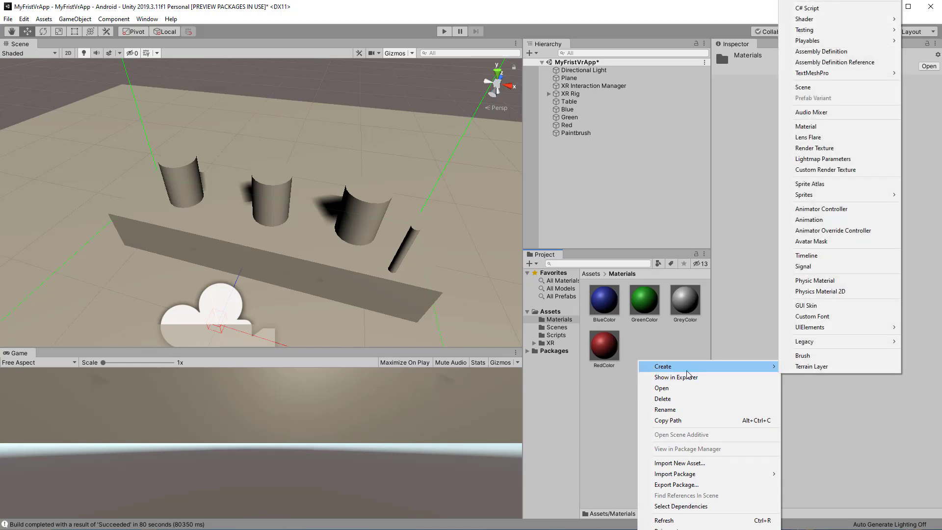
pyautogui.click(834, 129)
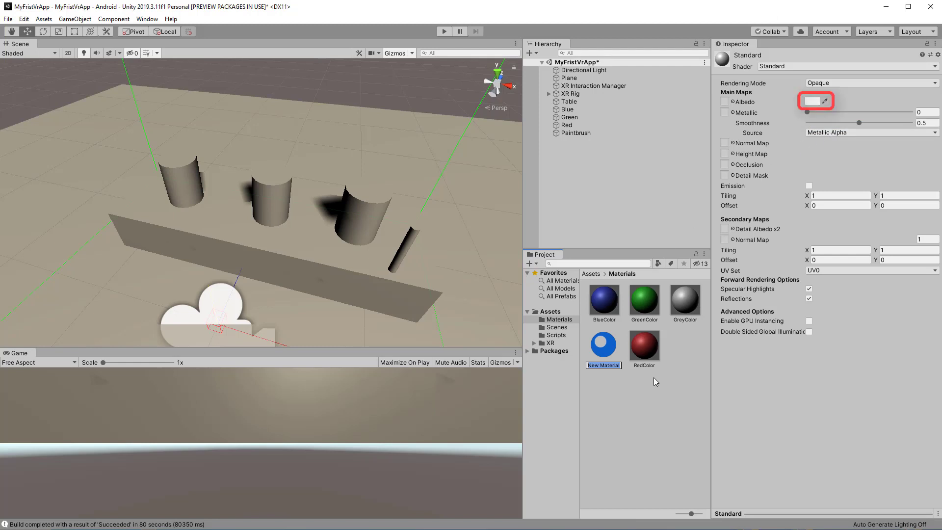
pyautogui.write('Blue')
pyautogui.press('Return')
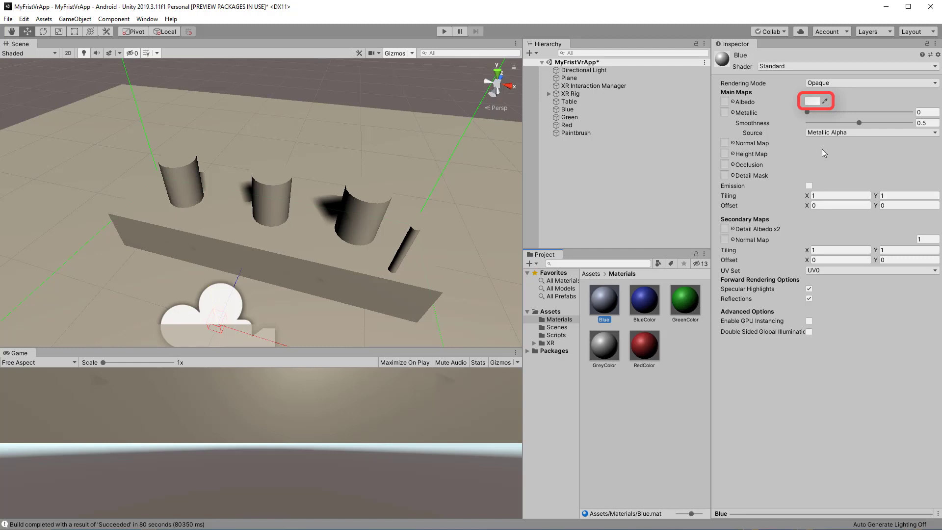
pyautogui.click(812, 102)
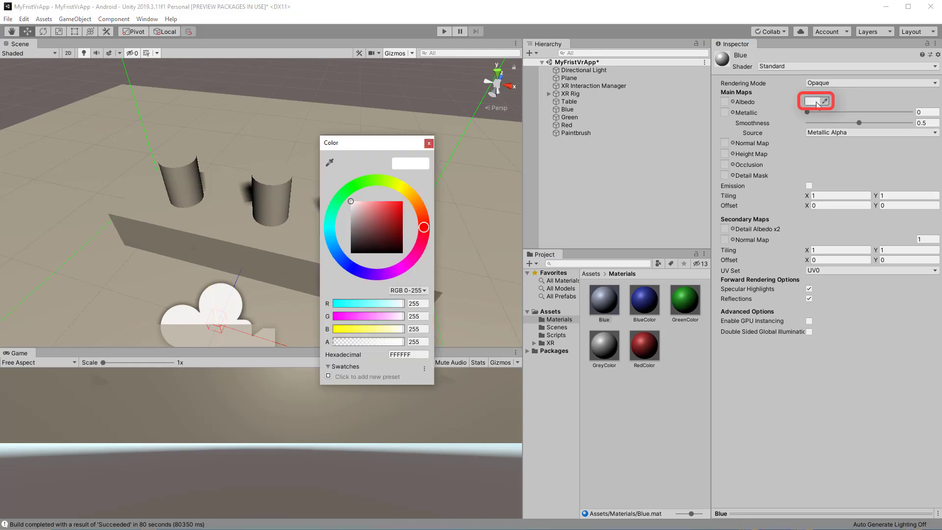
pyautogui.click(352, 268)
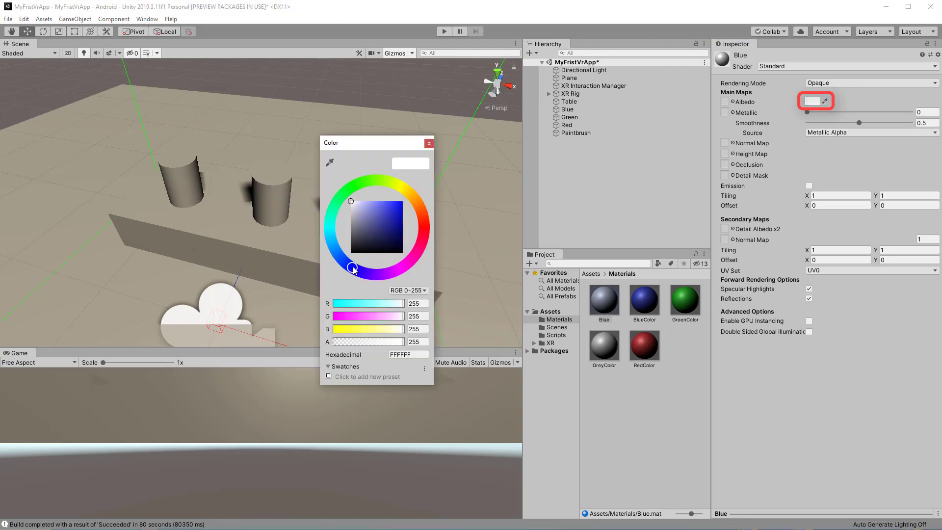
pyautogui.click(429, 142)
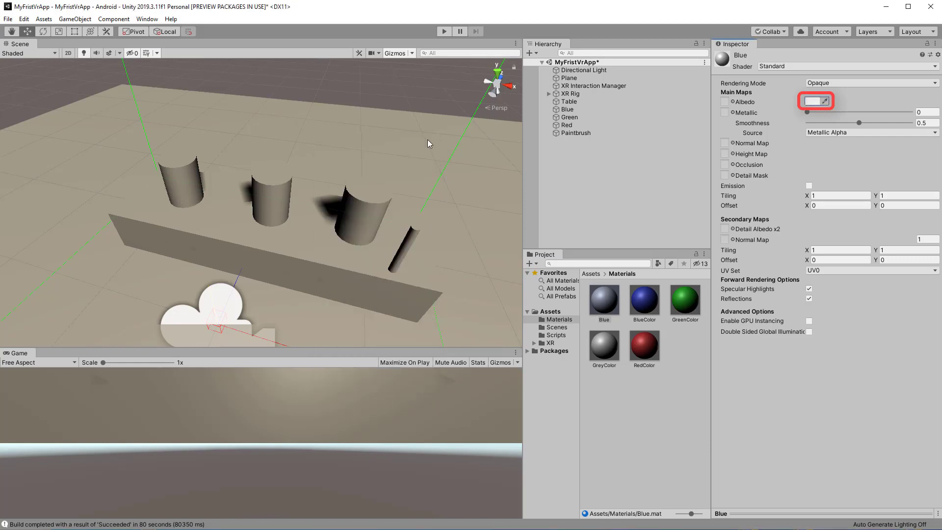
pyautogui.click(813, 101)
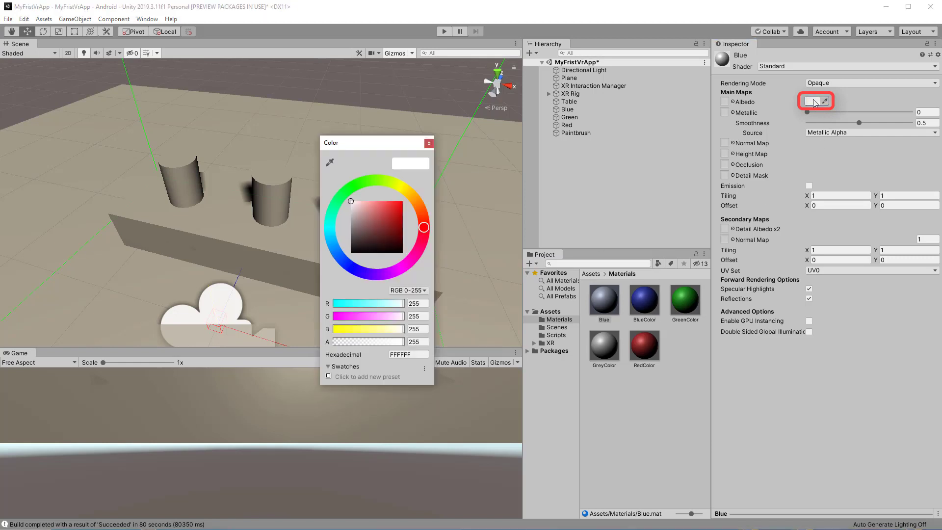
pyautogui.click(358, 273)
pyautogui.moveTo(397, 221); pyautogui.dragTo(391, 202)
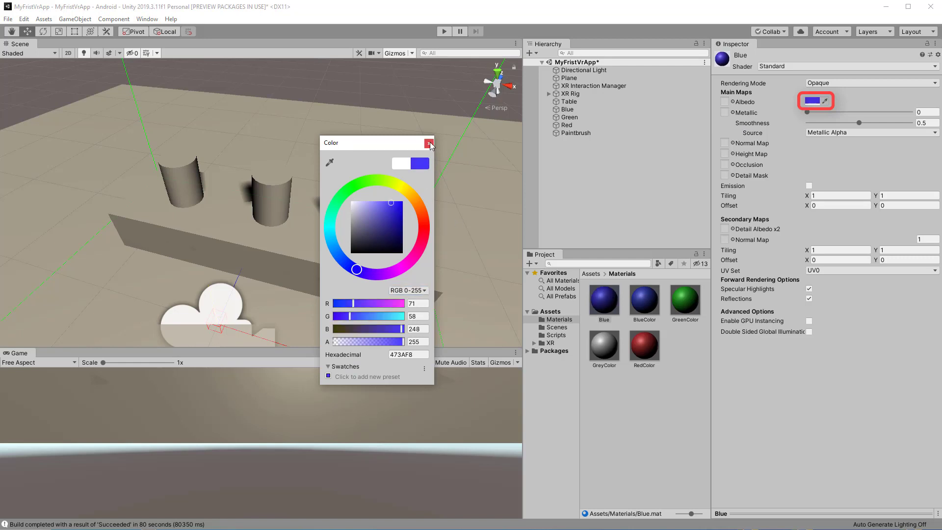
pyautogui.click(430, 143)
pyautogui.click(605, 304)
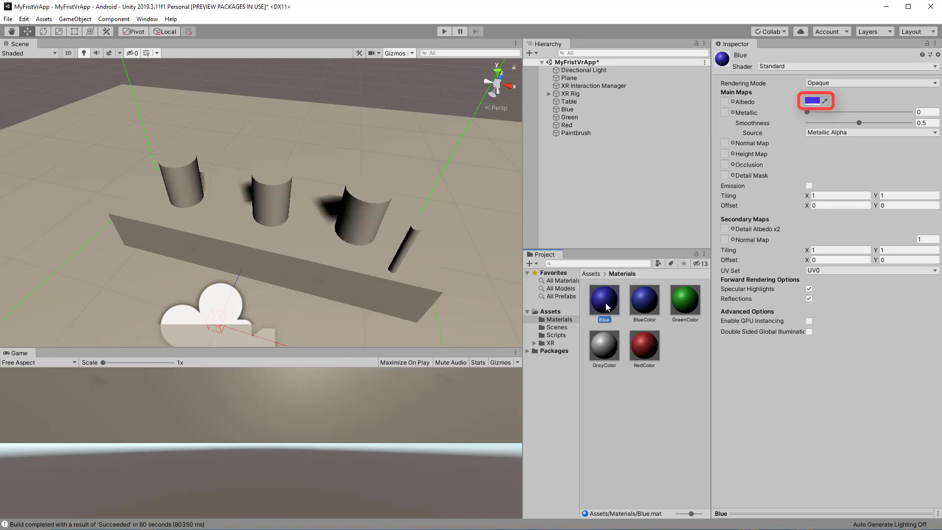
# Apply the Blue material to the left cylinder and GreenColor to the middle cylinder
pyautogui.moveTo(607, 307); pyautogui.dragTo(185, 191)
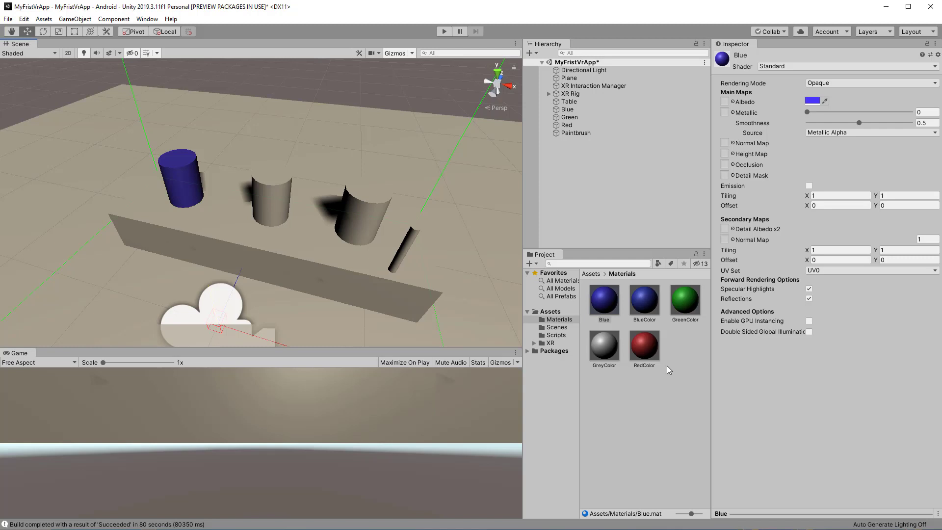
pyautogui.moveTo(685, 301); pyautogui.dragTo(267, 199)
pyautogui.moveTo(650, 353); pyautogui.dragTo(369, 222)
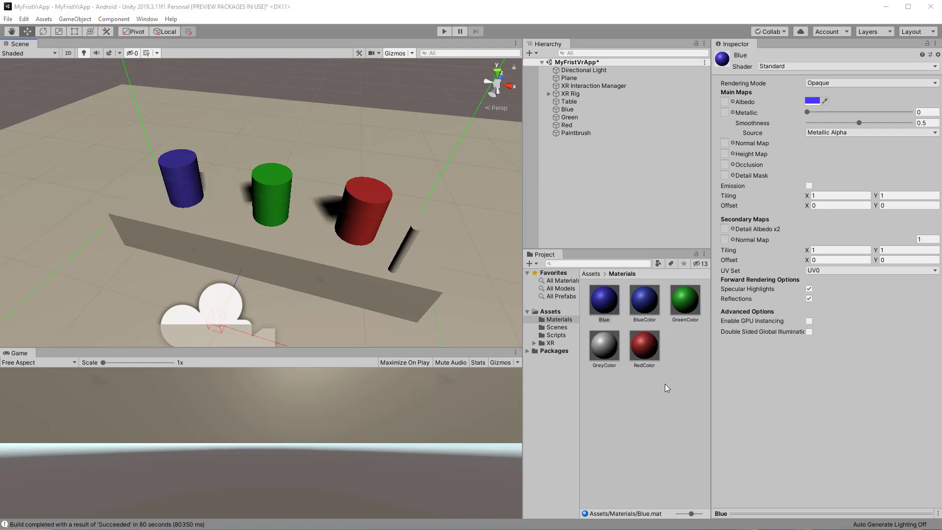
# Create a new folder named Scripts in the top-level Assets folder
pyautogui.click(552, 313)
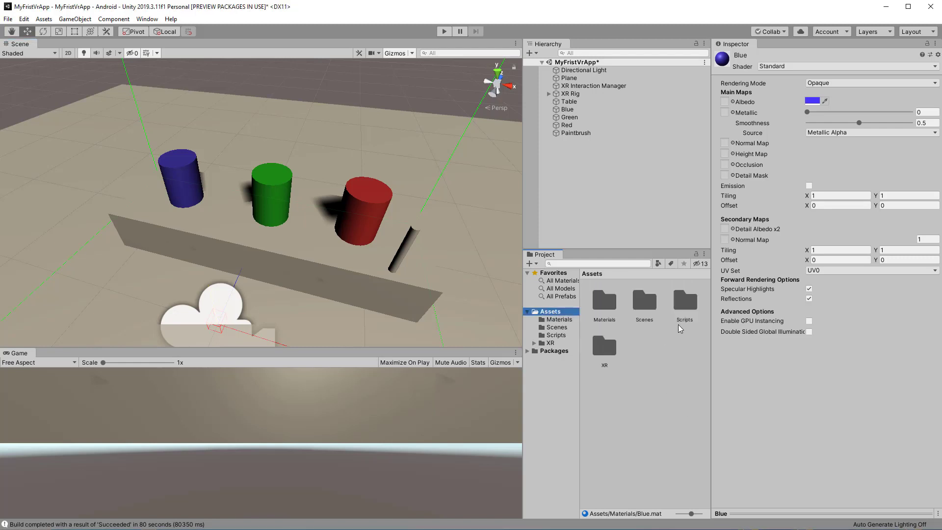
pyautogui.rightClick(643, 396)
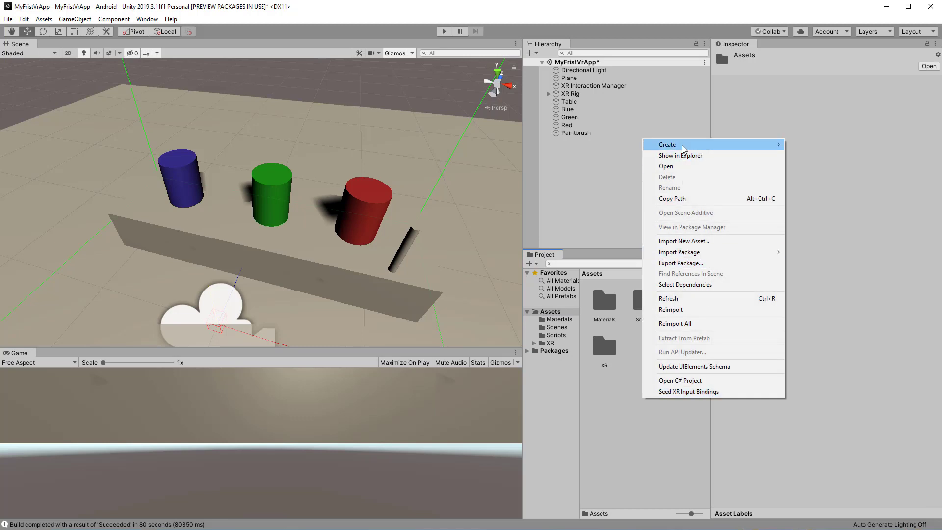
pyautogui.moveTo(687, 145)
pyautogui.click(804, 158)
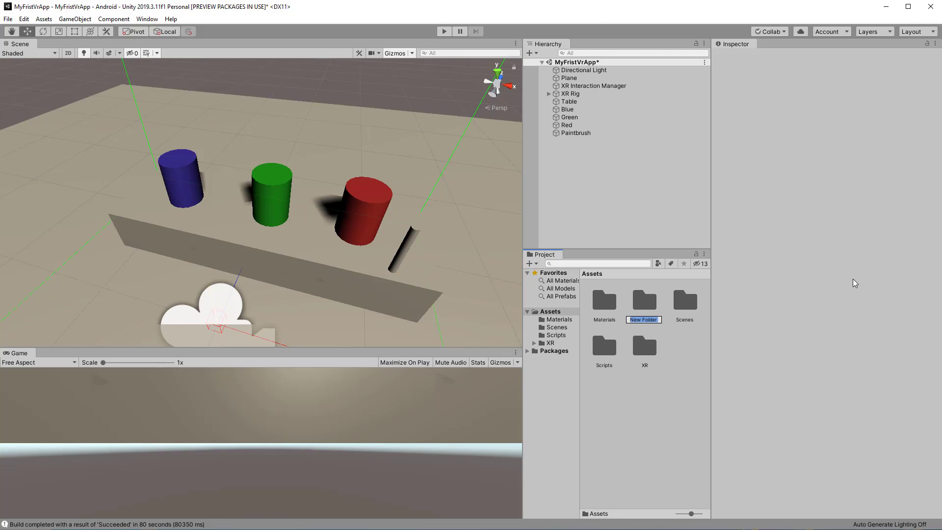
pyautogui.write('Scripts')
pyautogui.press('Return')
# Inside the Scripts folder, create a new C# script named ChangeColor
pyautogui.doubleClick(686, 302)
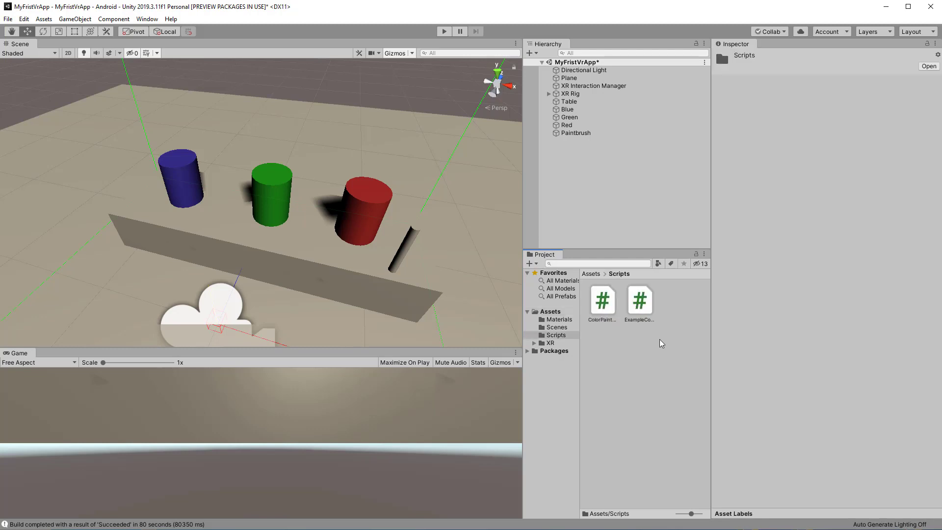
pyautogui.rightClick(619, 423)
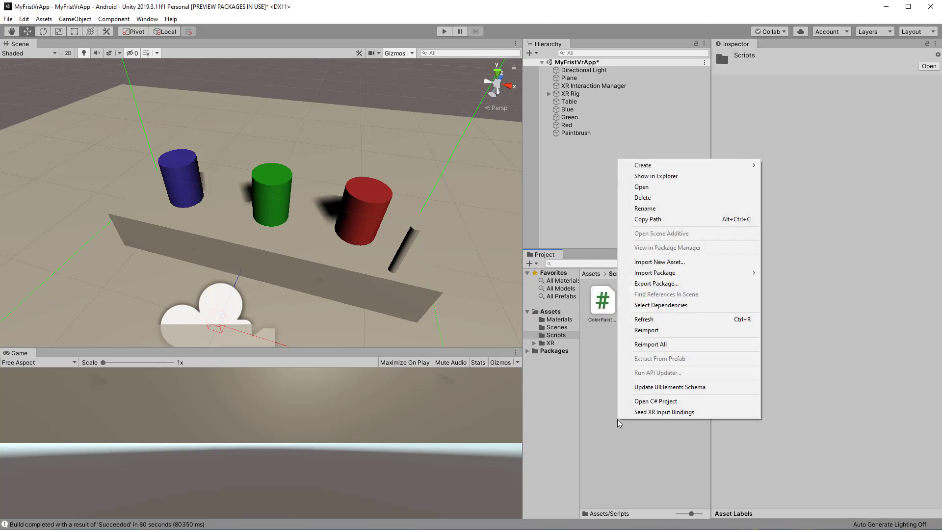
pyautogui.moveTo(675, 165)
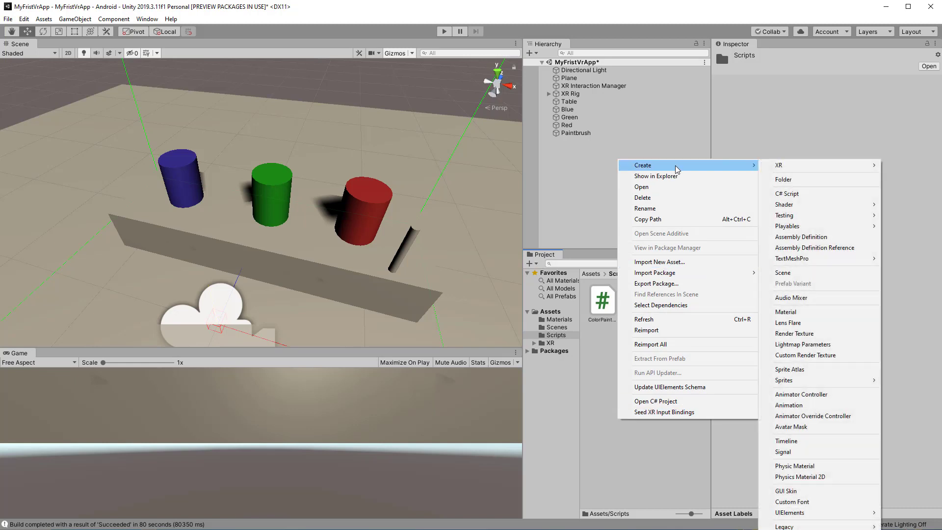
pyautogui.click(787, 194)
pyautogui.write('ChangeColor')
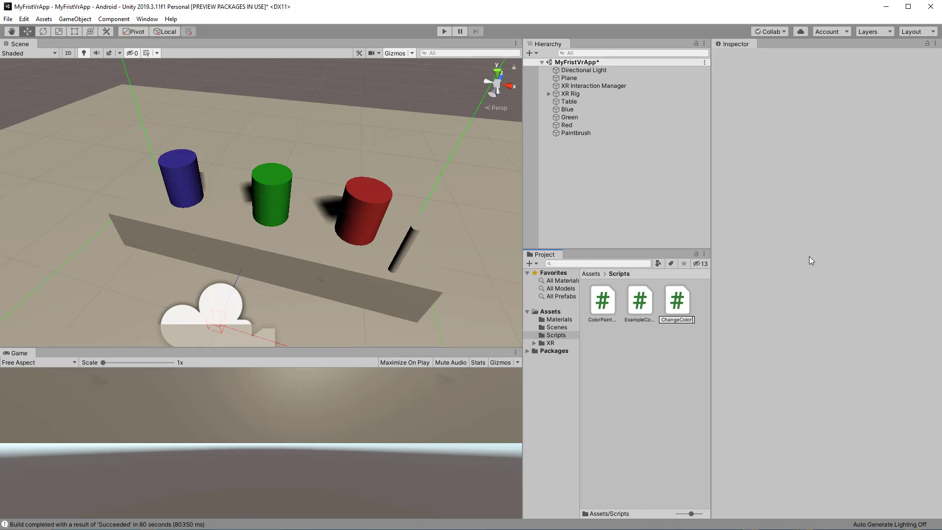
pyautogui.press('Return')
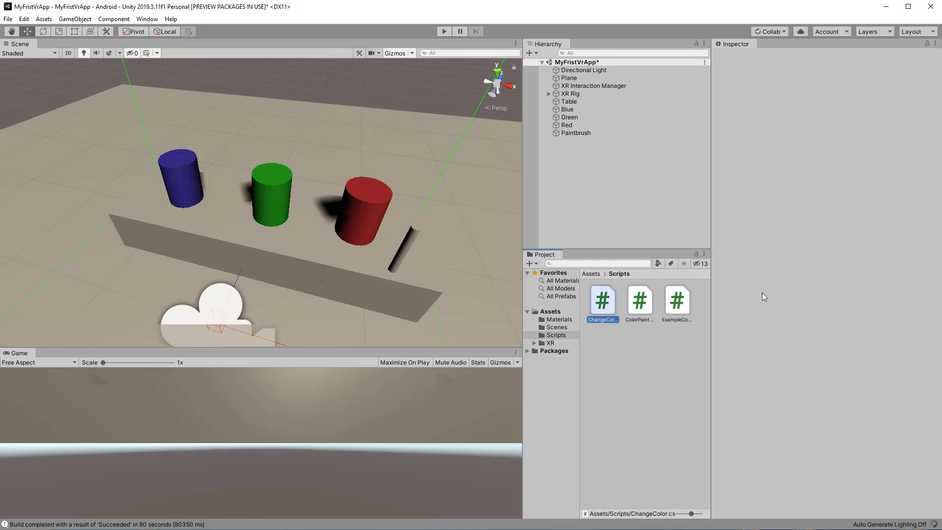
# Open ChangeColor.cs in Visual Studio and delete the default Start/Update methods and System.Collections usings
pyautogui.doubleClick(604, 304)
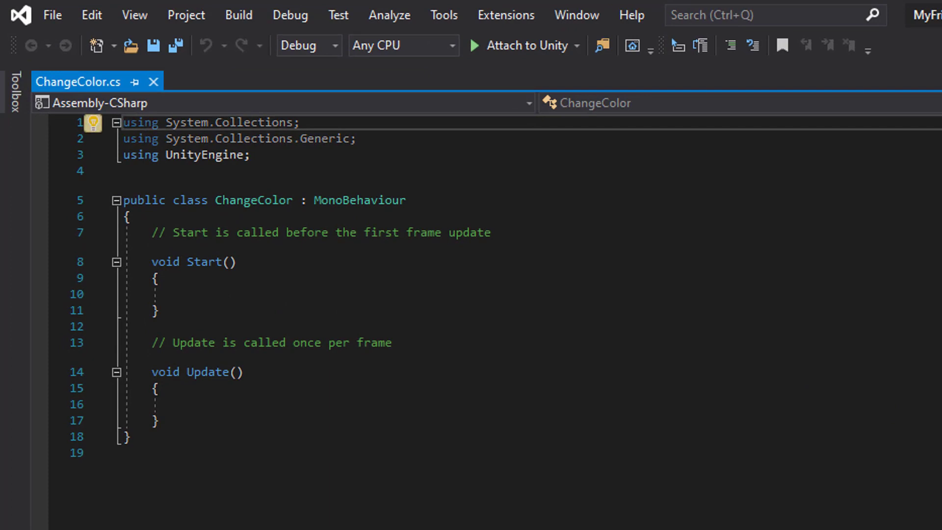
pyautogui.moveTo(158, 421); pyautogui.dragTo(61, 233)
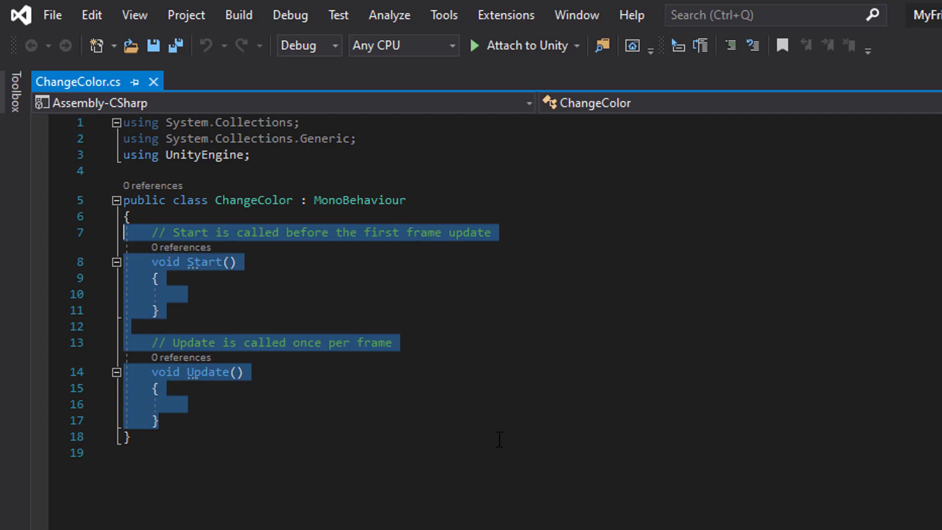
pyautogui.press('Delete')
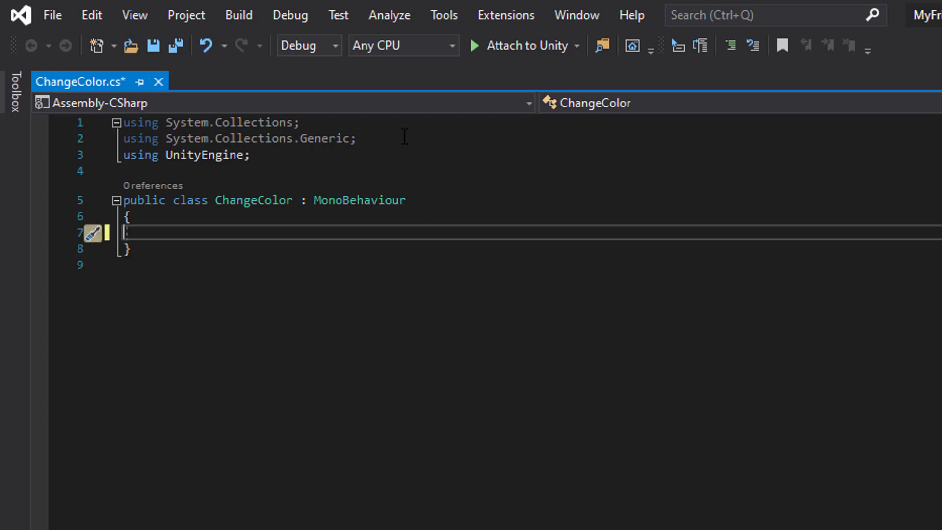
pyautogui.moveTo(406, 138); pyautogui.dragTo(49, 122)
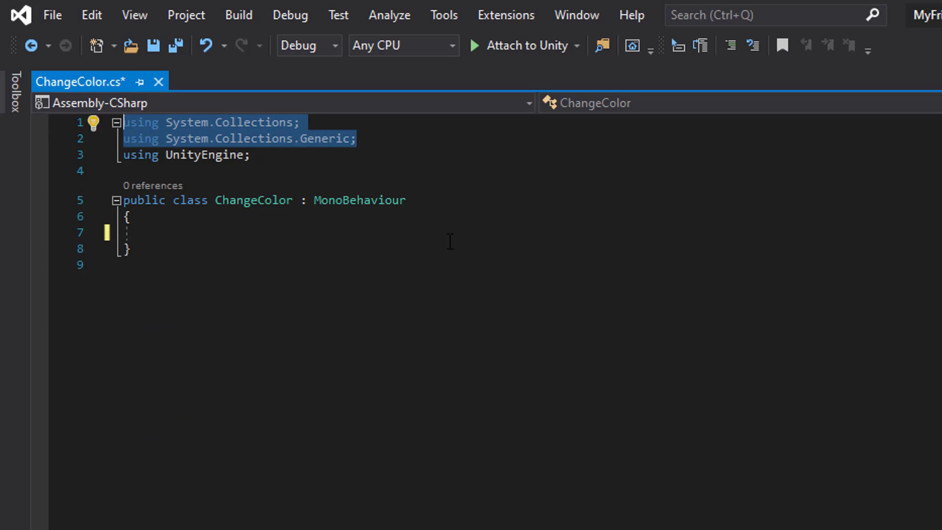
pyautogui.press('Delete')
pyautogui.press('Delete')
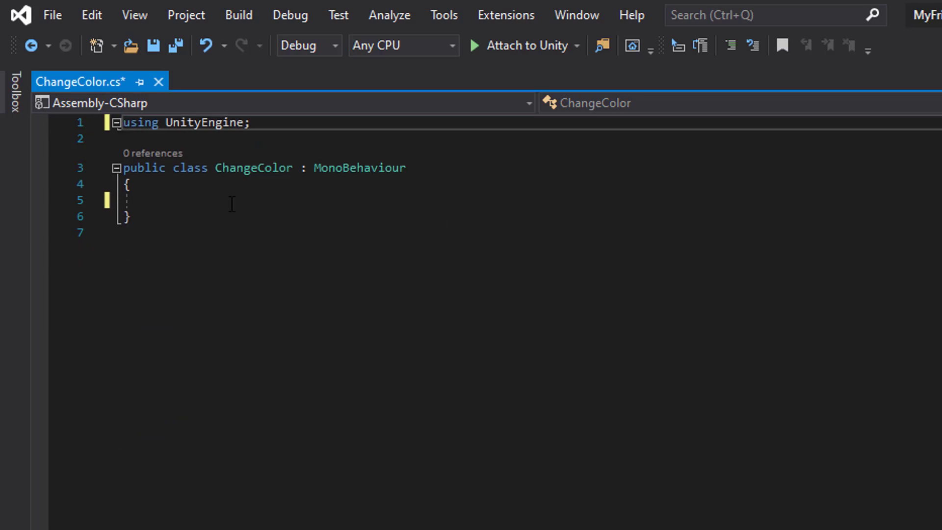
# Add an empty private void OnTriggerEnter(Collider other) method to the ChangeColor class via IntelliSense
pyautogui.click(222, 197)
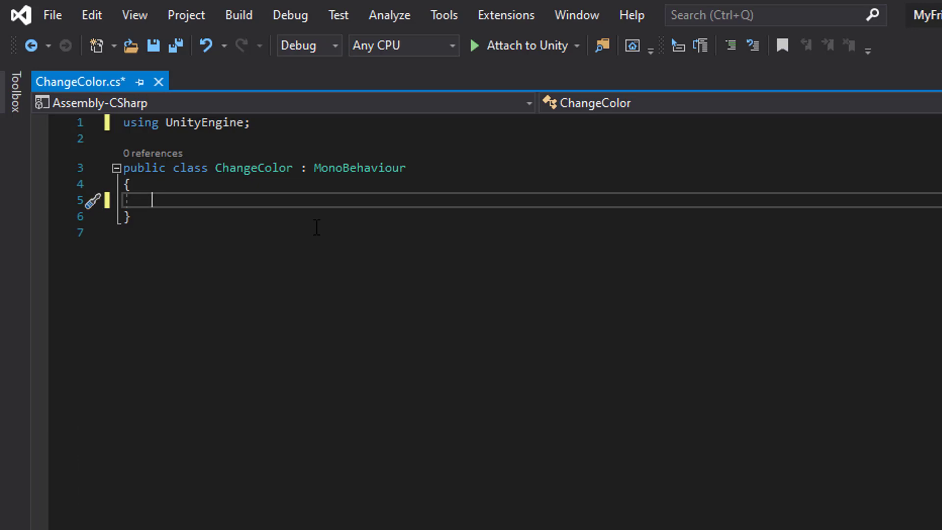
pyautogui.write('private')
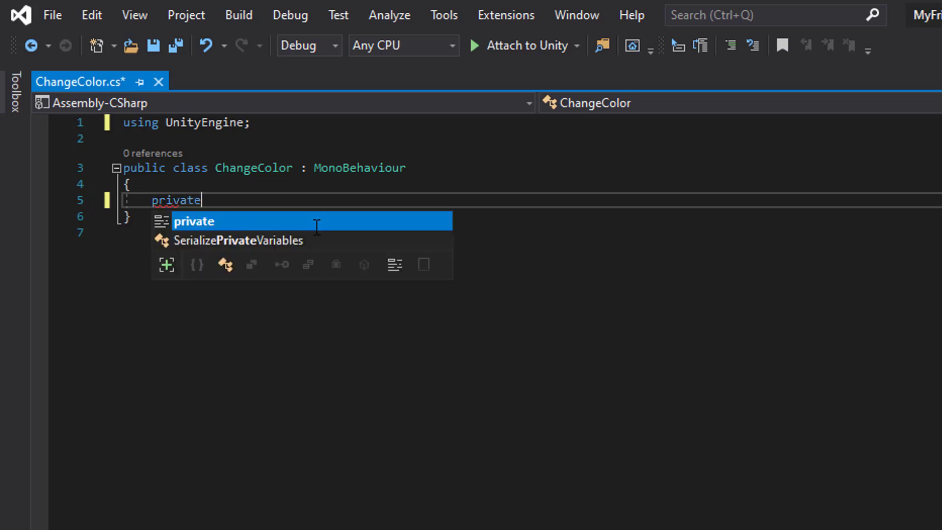
pyautogui.write('voi')
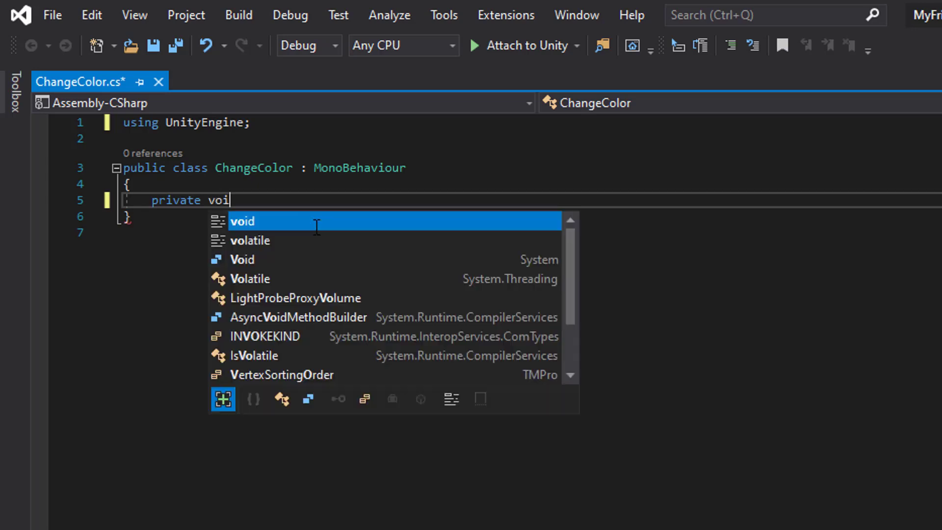
pyautogui.write('d Ont')
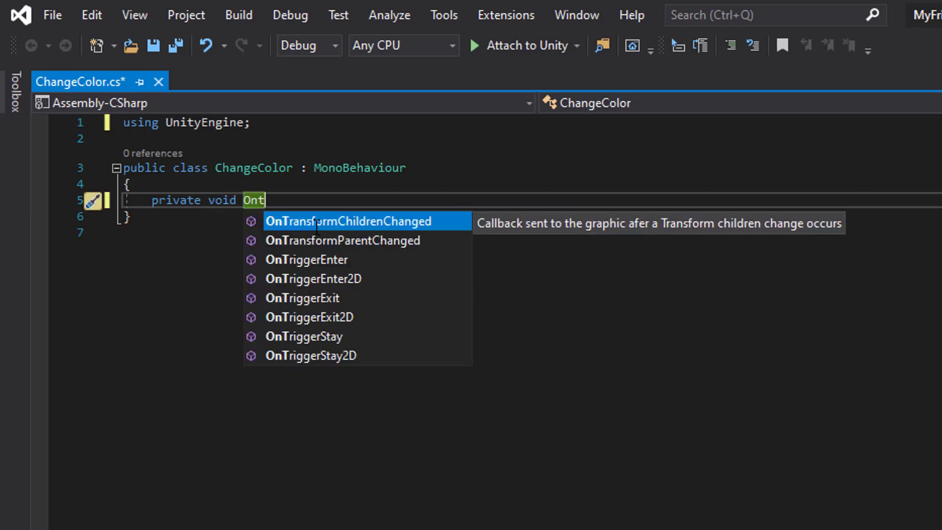
pyautogui.press('Down')
pyautogui.press('Down')
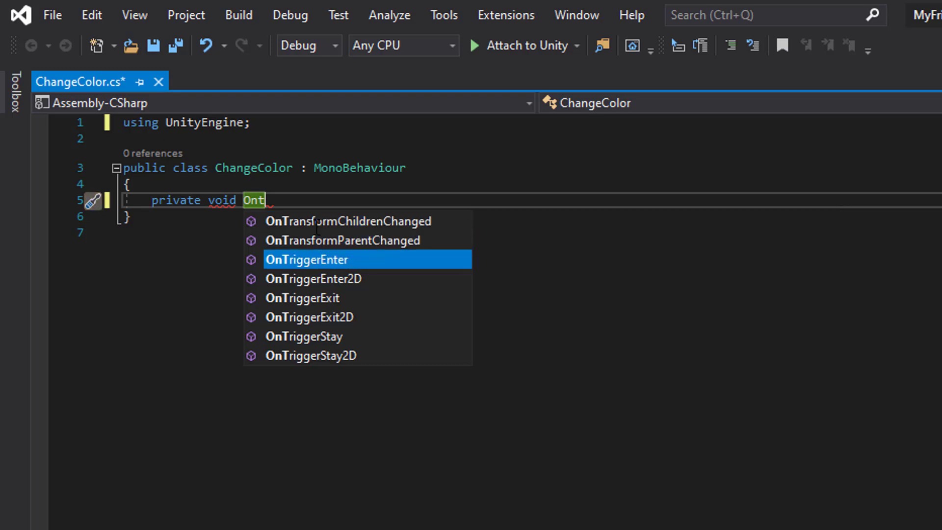
pyautogui.press('Tab')
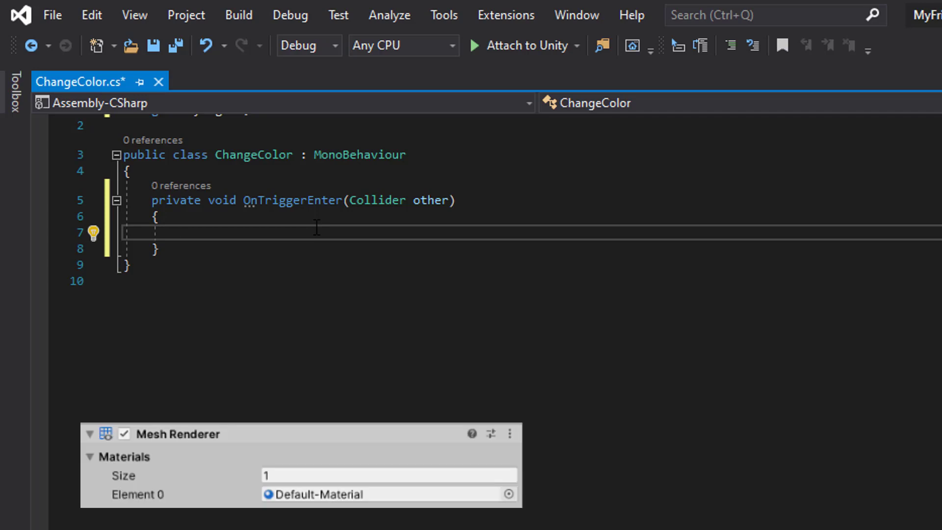
# Start the method body with 'GetComponent<MeshRenderer>().material ='
pyautogui.write('Get')
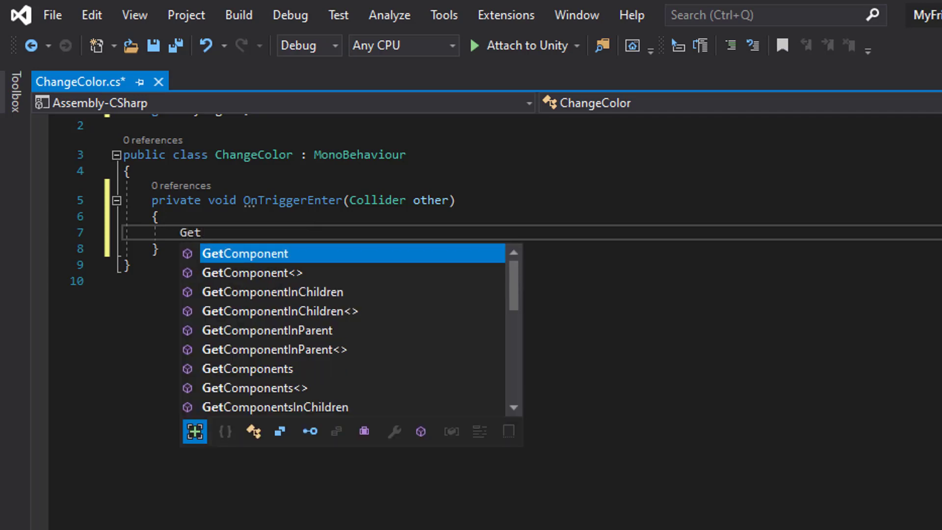
pyautogui.press('Tab')
pyautogui.write('<Mesh')
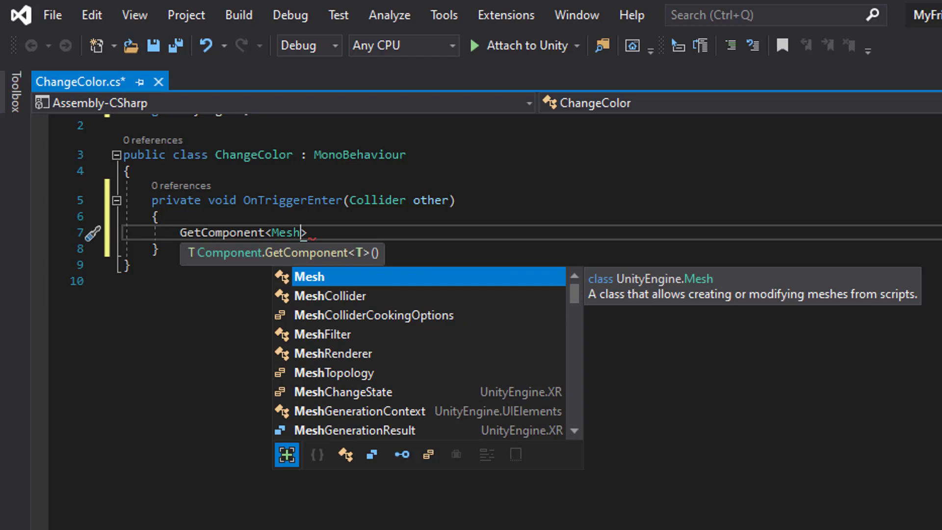
pyautogui.write('Re')
pyautogui.press('Tab')
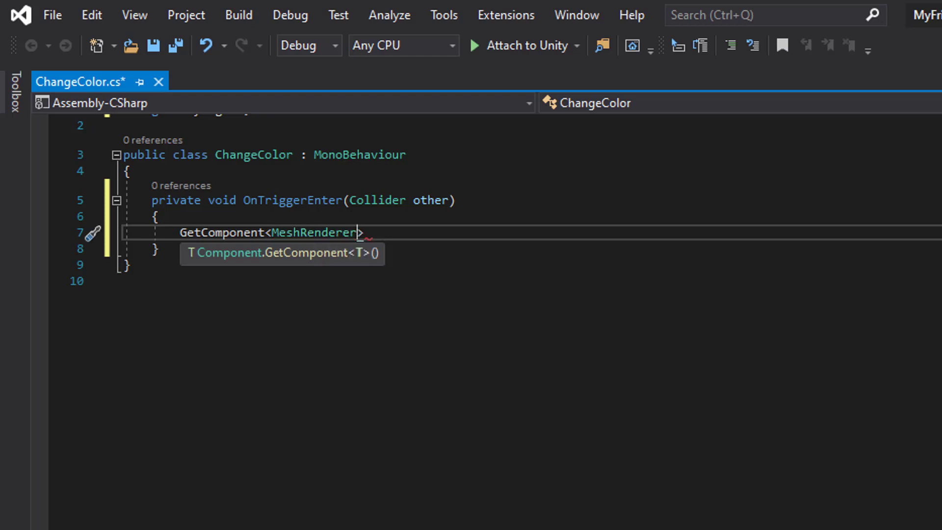
pyautogui.write('>')
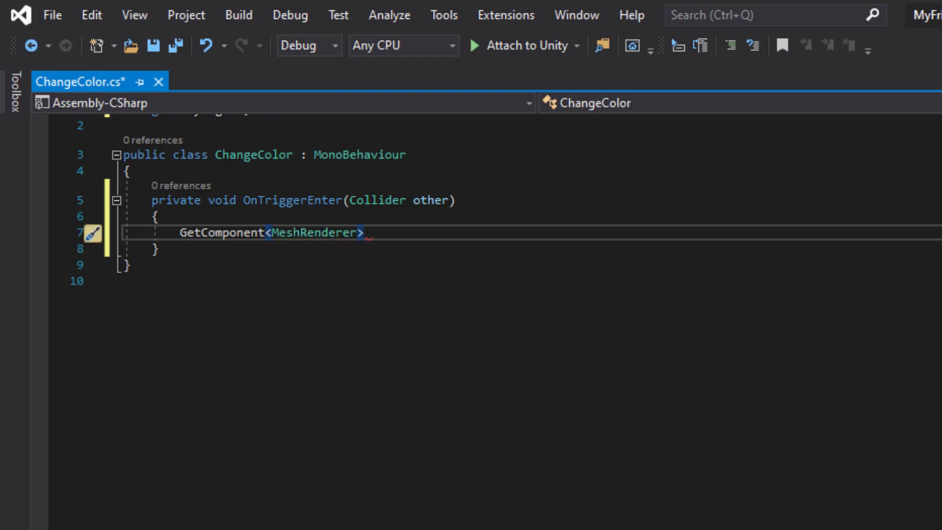
pyautogui.write('()')
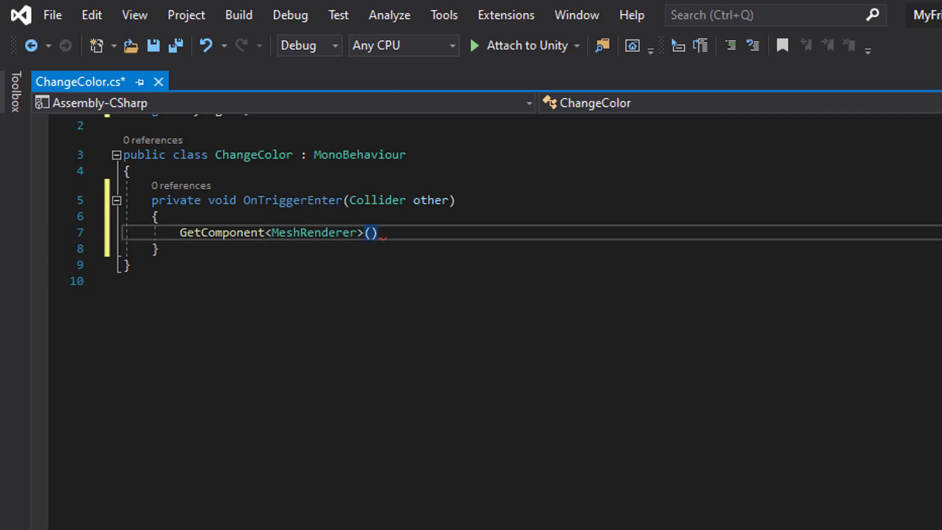
pyautogui.write('.')
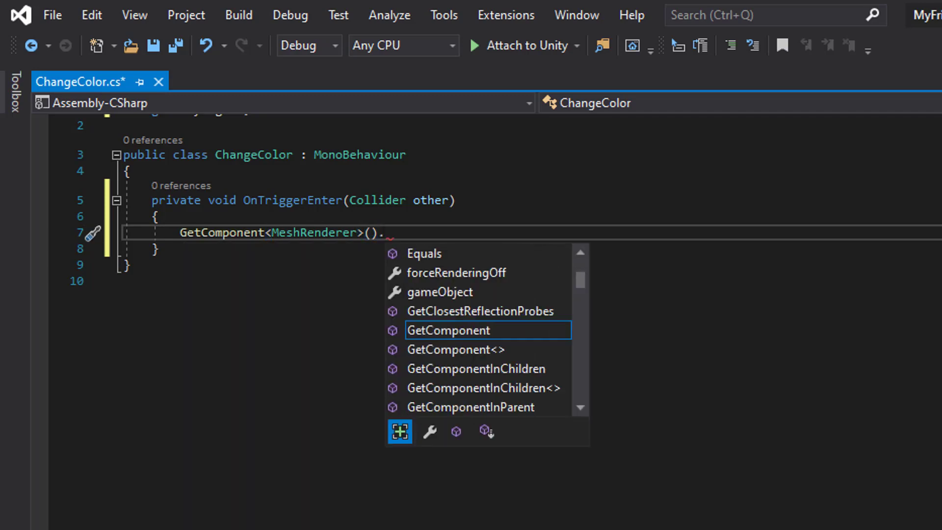
pyautogui.write('material =')
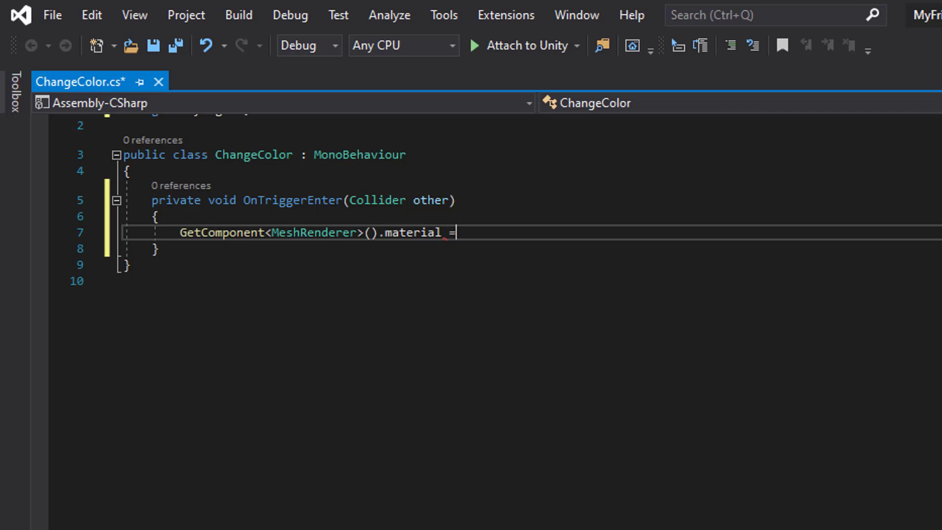
# Complete the assignment with 'other.GetComponent<MeshRenderer>().material;'
pyautogui.write('oth')
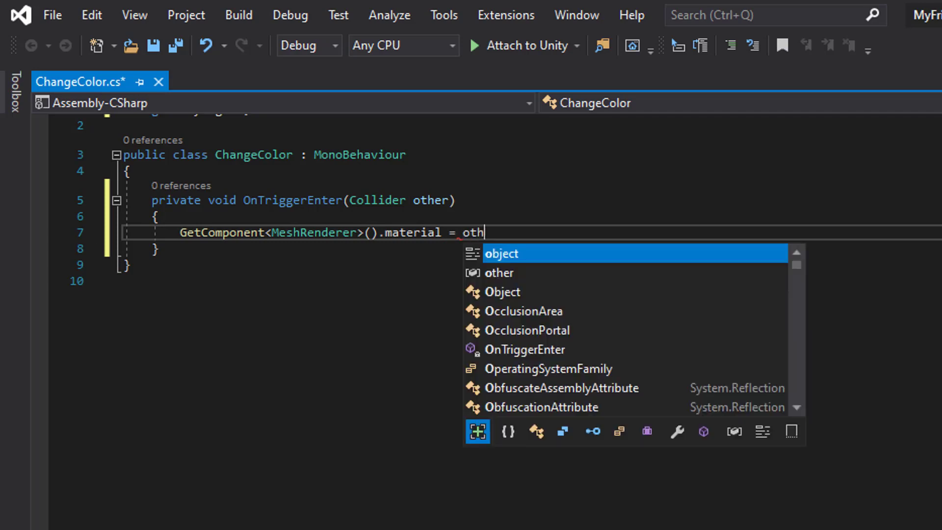
pyautogui.write('er')
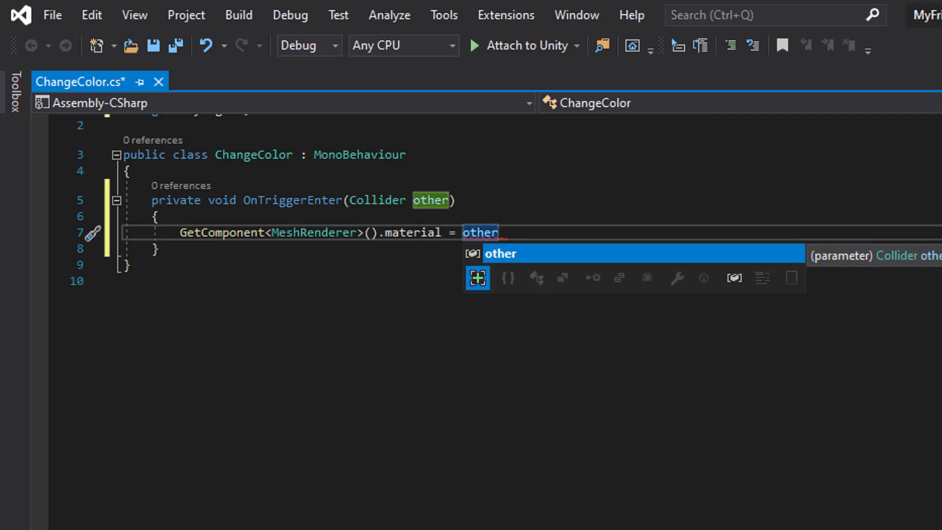
pyautogui.write('.Get')
pyautogui.press('Tab')
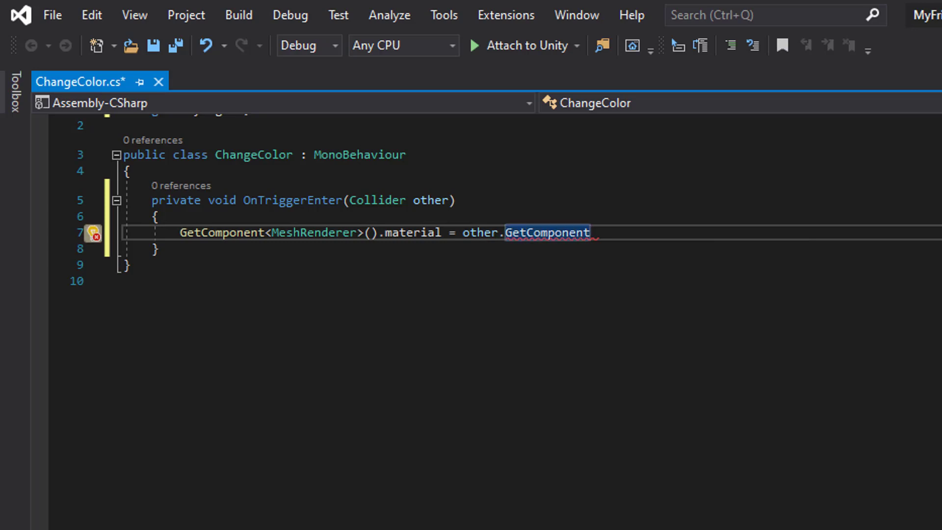
pyautogui.write('<Mesh>')
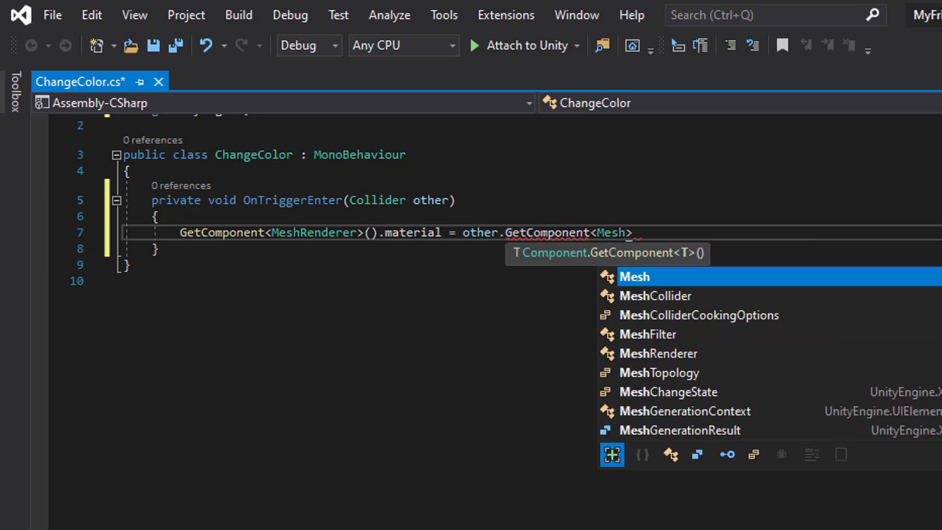
pyautogui.press('Down')
pyautogui.press('Down')
pyautogui.press('Down')
pyautogui.press('Down')
pyautogui.press('Tab')
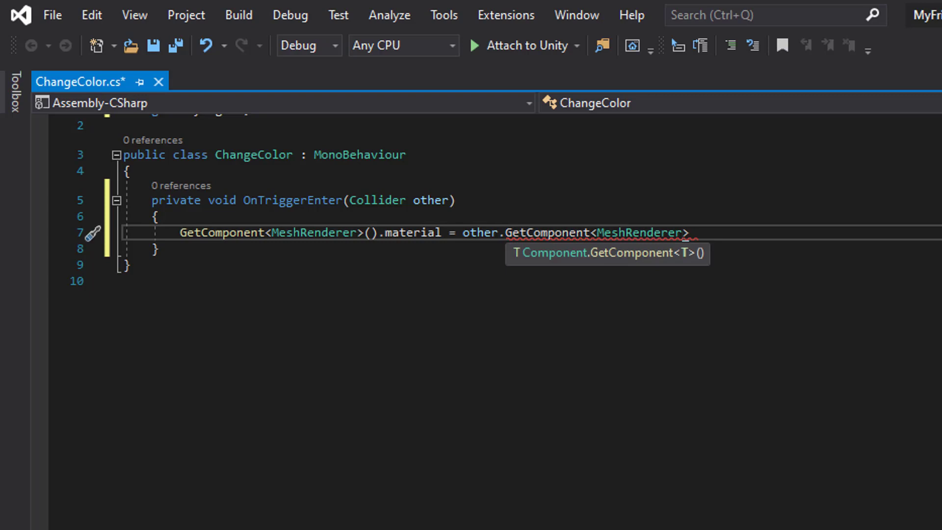
pyautogui.press('Right')
pyautogui.write('()')
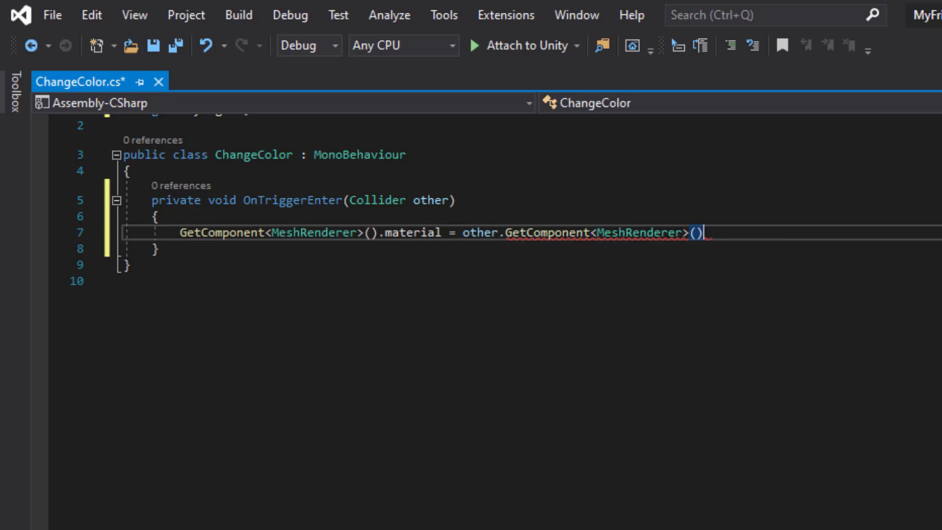
pyautogui.write('.mater')
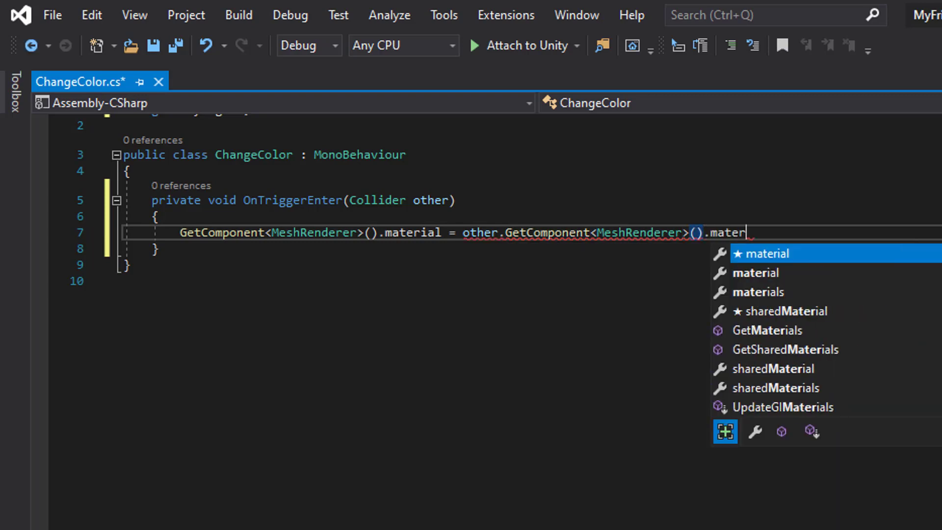
pyautogui.press('Tab')
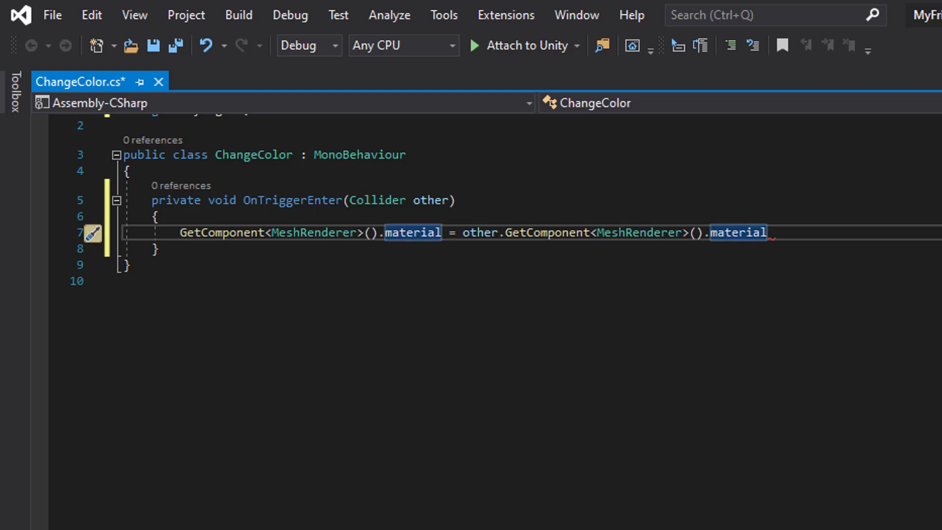
pyautogui.write(';')
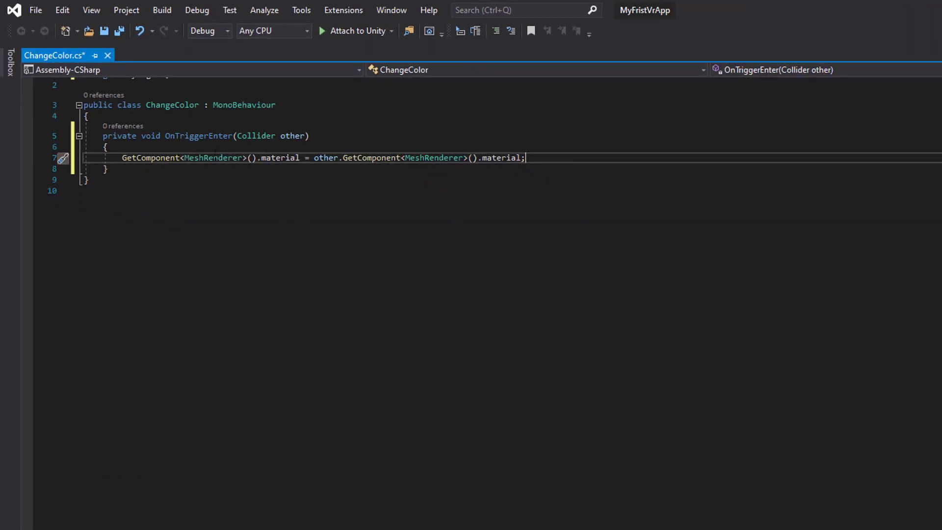
# Save ChangeColor, attach it to the Paintbrush's Inspector, and start File > Build And Run
pyautogui.hotkey('ctrl', 's')
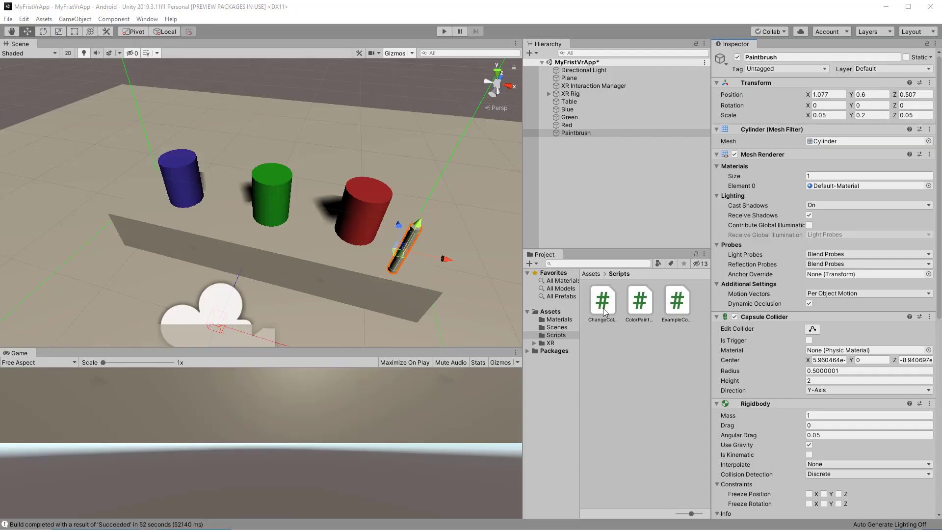
pyautogui.moveTo(604, 314); pyautogui.dragTo(579, 131)
pyautogui.scroll(-10, 799, 315)
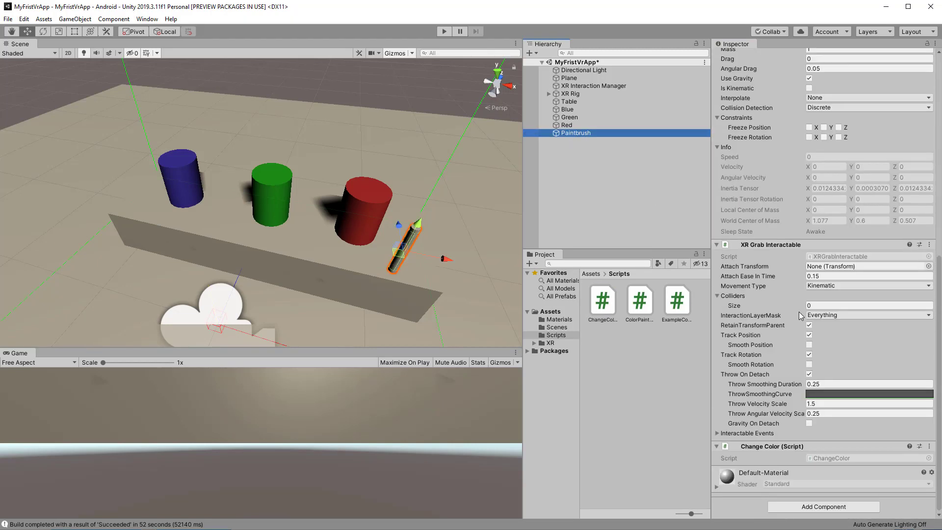
pyautogui.click(776, 452)
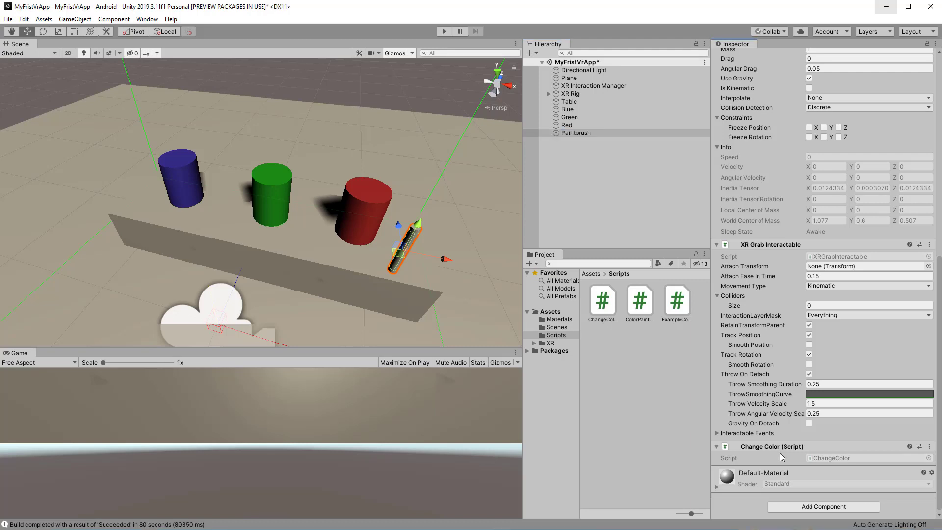
pyautogui.click(9, 20)
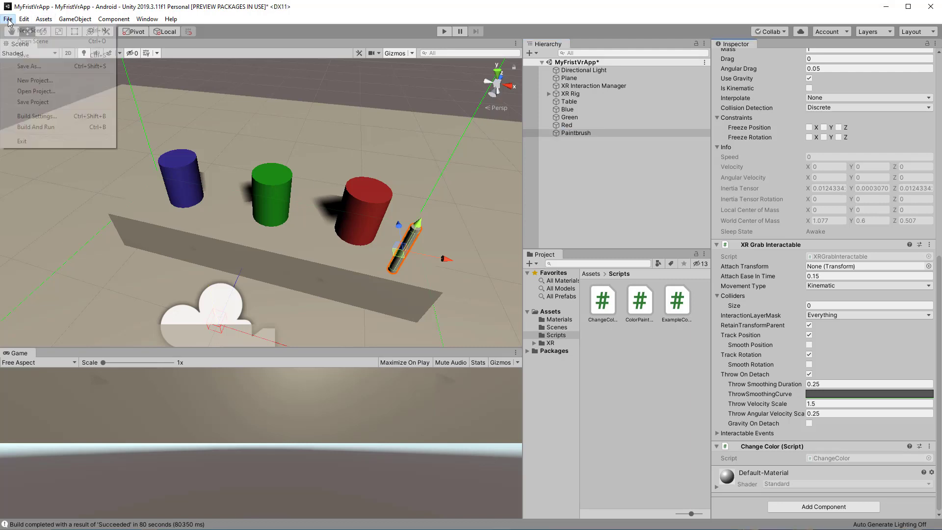
pyautogui.click(48, 127)
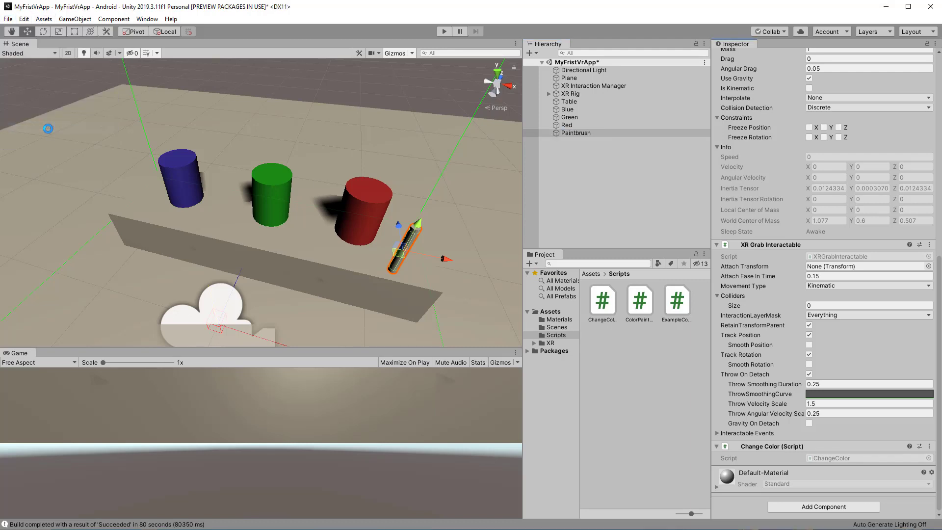